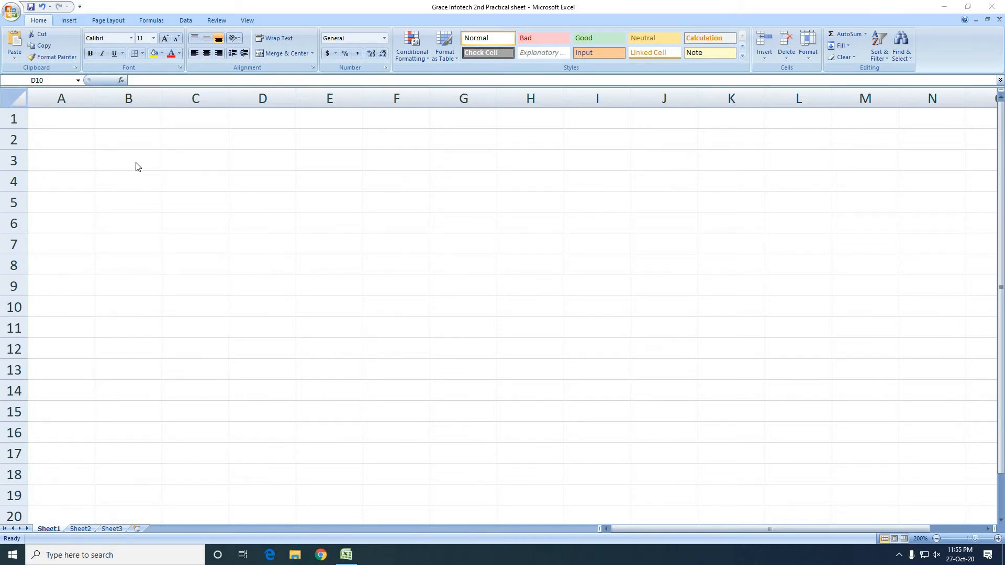
Merge and center cells A1:F5 to form the heading area
{"action": "left_click_drag", "start_coordinate": [64, 115], "coordinate": [303, 206]}
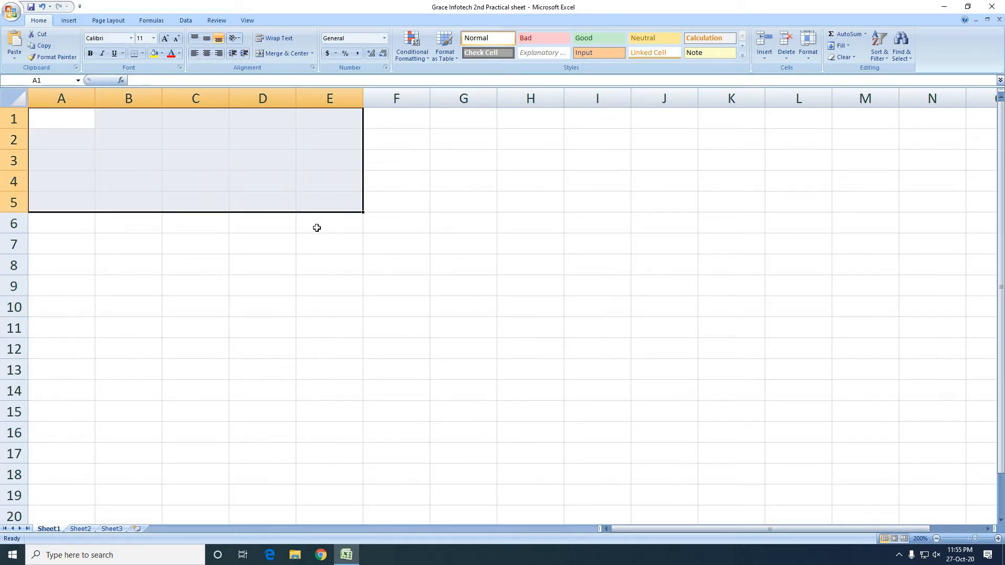
{"action": "left_click", "coordinate": [317, 227]}
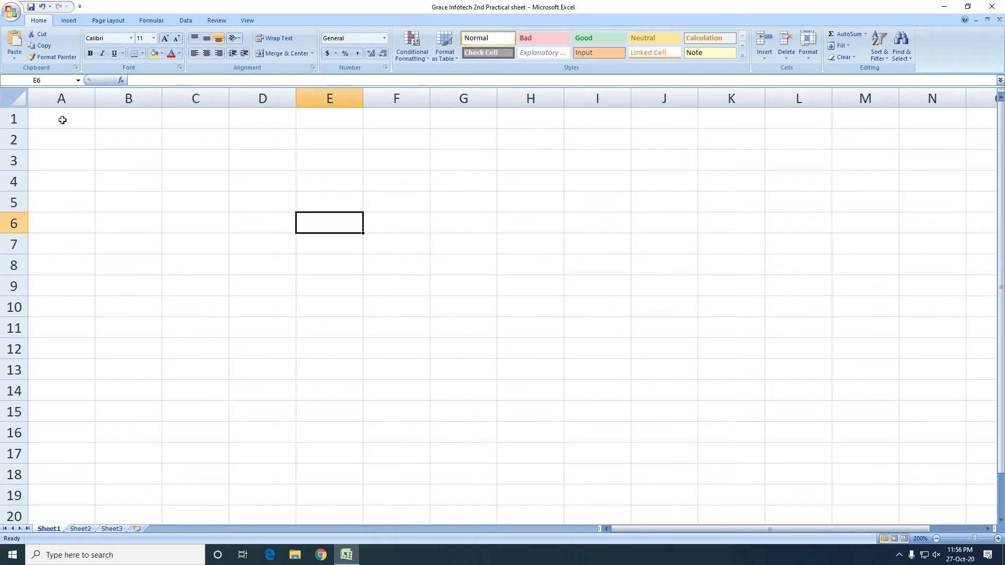
{"action": "left_click_drag", "start_coordinate": [67, 119], "coordinate": [418, 202]}
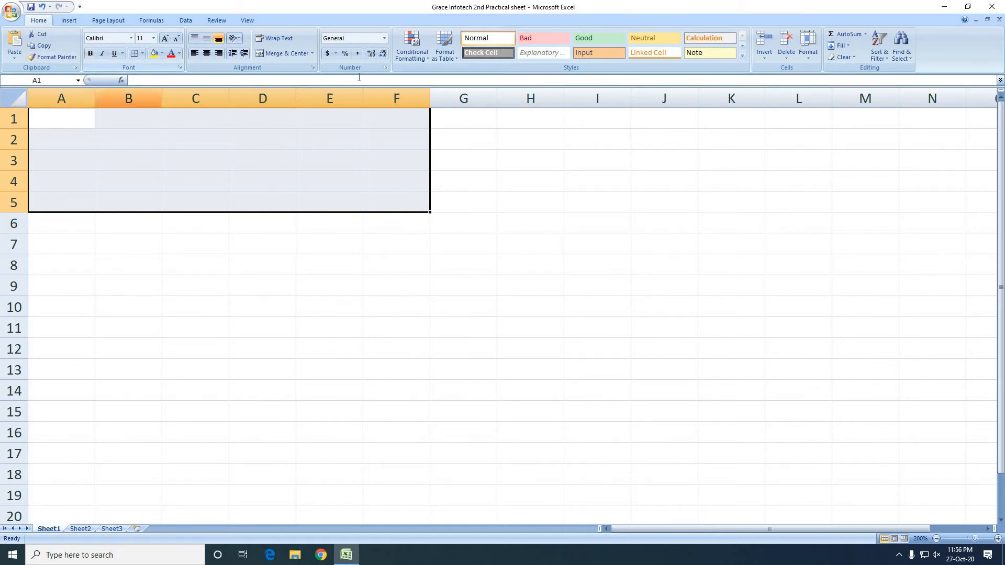
{"action": "left_click", "coordinate": [287, 55]}
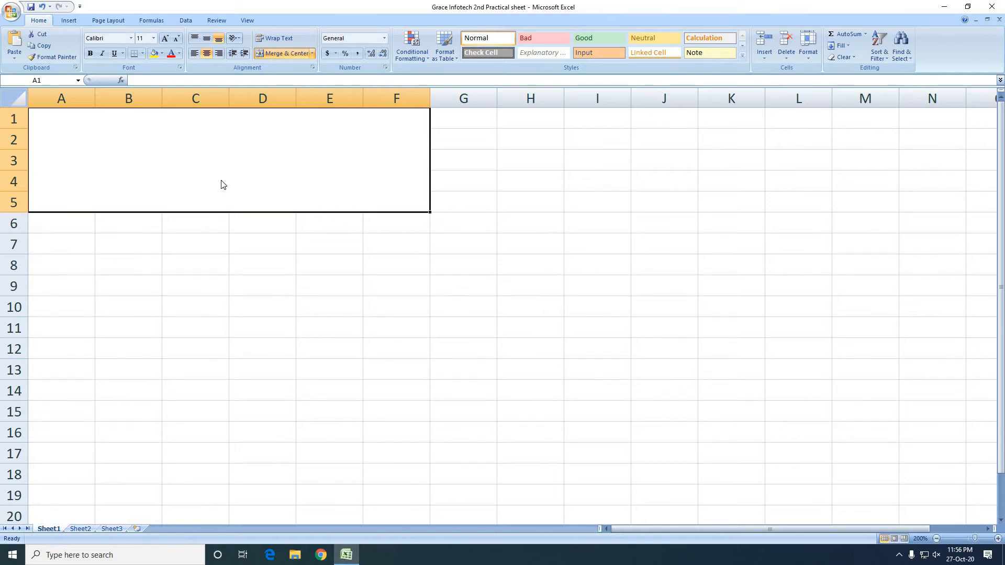
Enter "Stock status" as the heading text in the merged cell A1:F5
{"action": "type", "text": "Stock"}
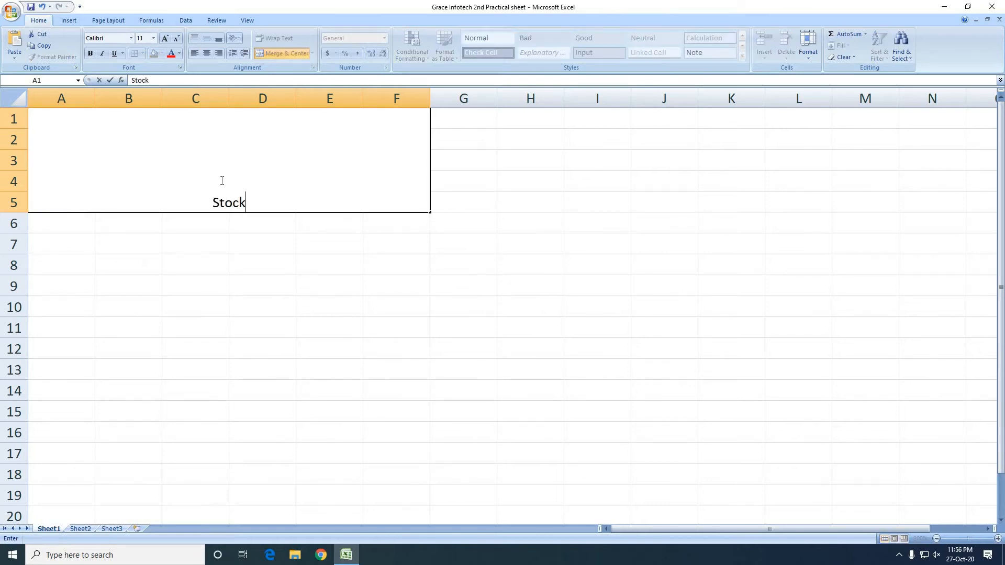
{"action": "type", "text": " status"}
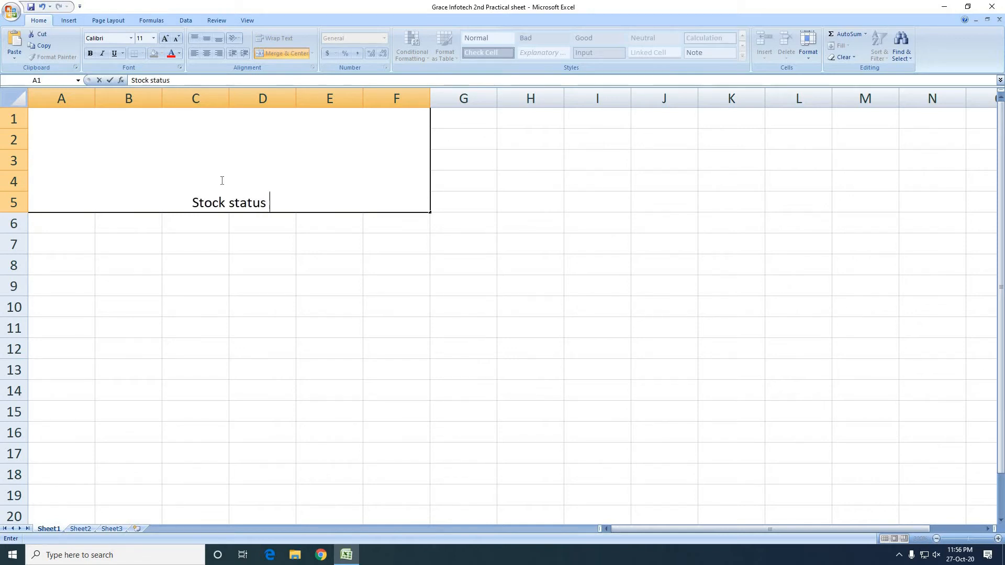
{"action": "key", "text": "Return"}
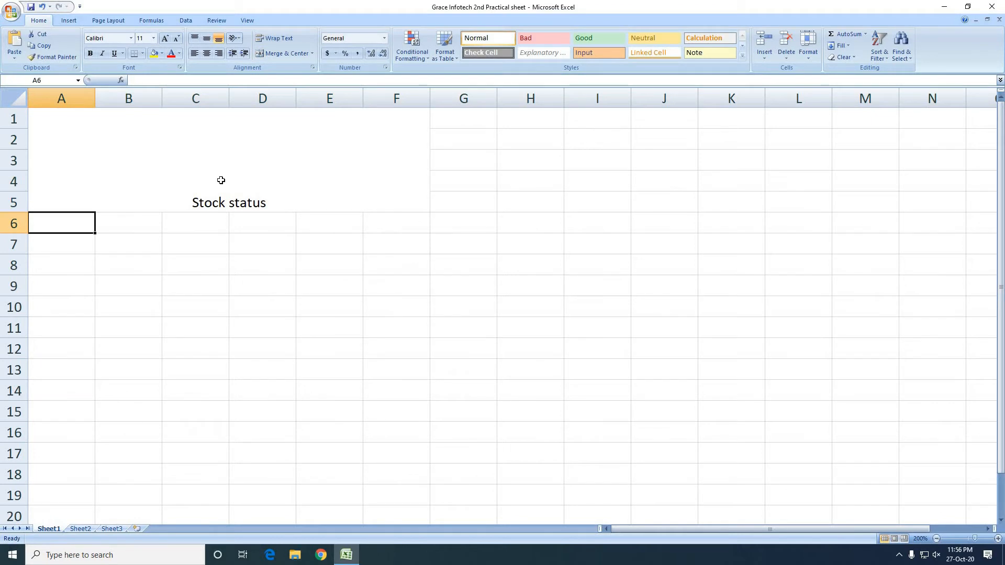
{"action": "left_click", "coordinate": [221, 181]}
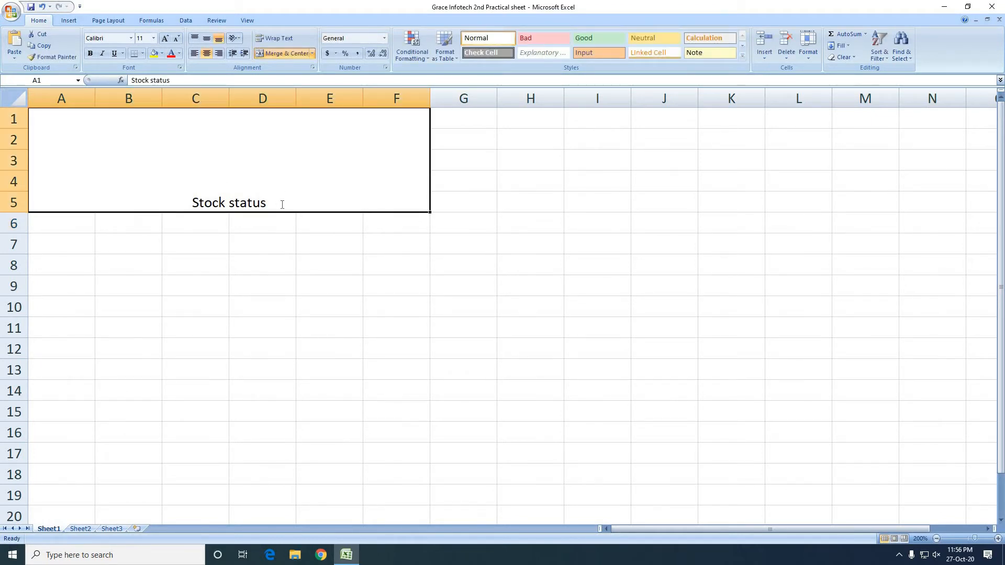
{"action": "double_click", "coordinate": [282, 204]}
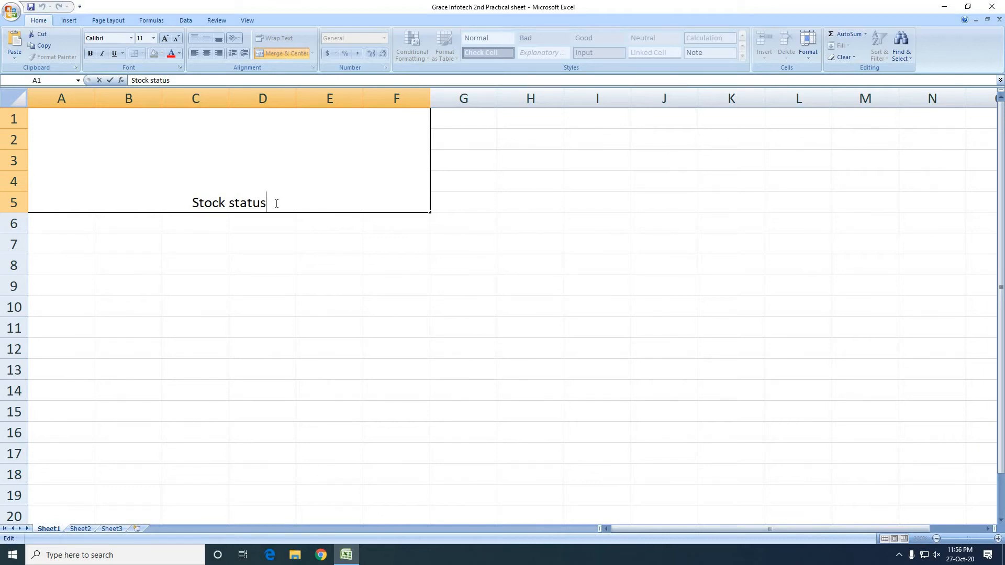
{"action": "key", "text": "alt+Return"}
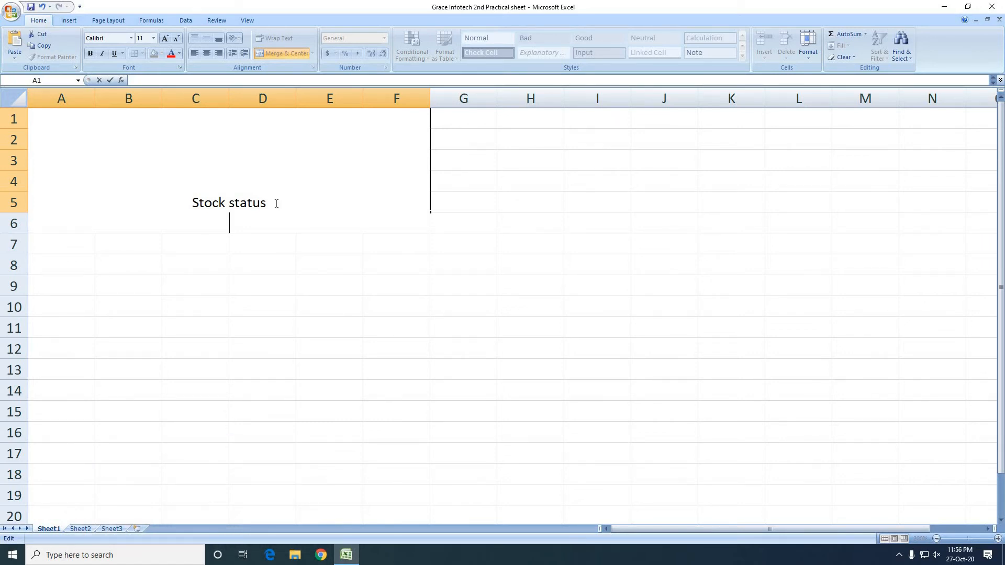
{"action": "key", "text": "Escape"}
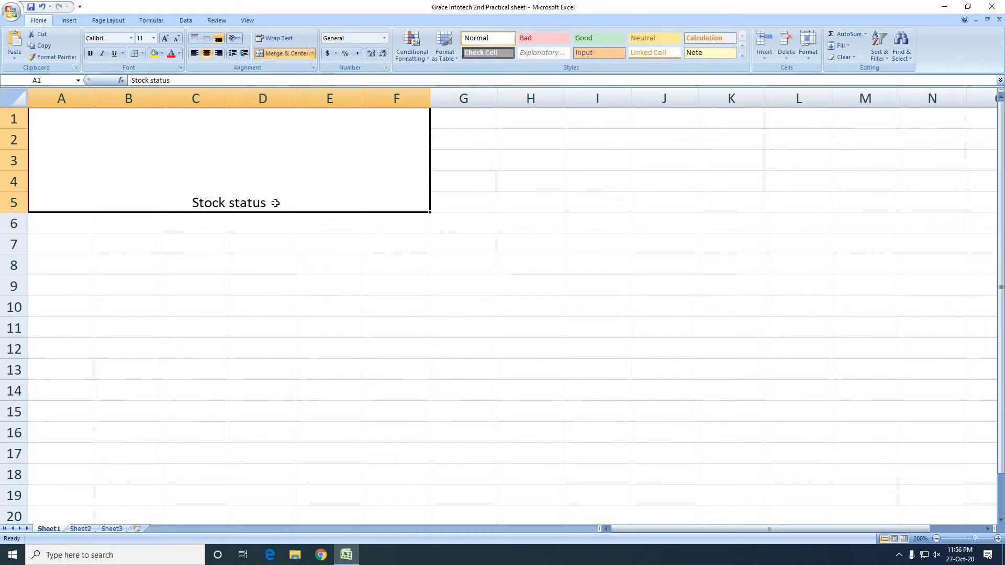
{"action": "key", "text": "Down"}
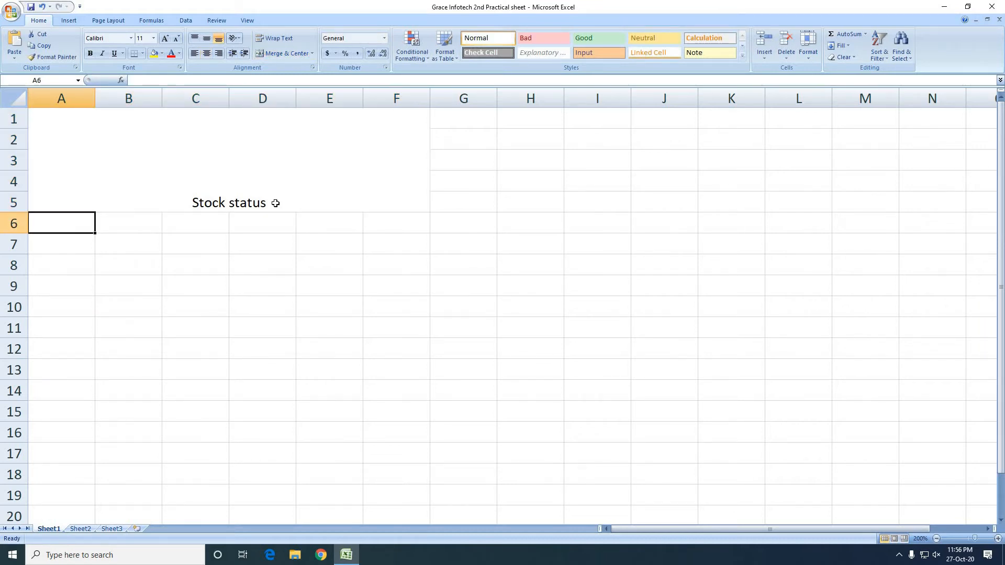
{"action": "key", "text": "Up"}
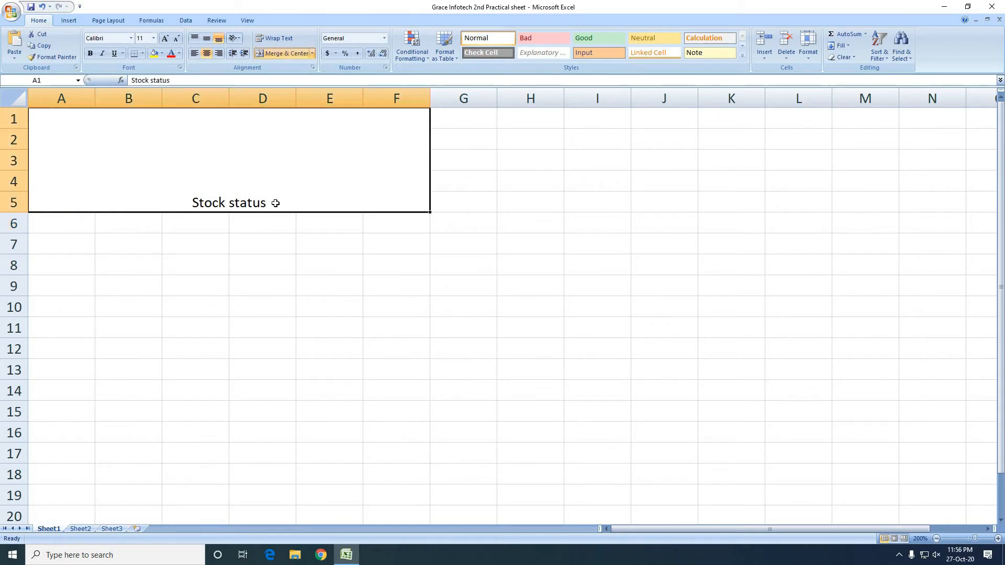
Add a second line reading "AL-Wahid Traders" below "Stock status" within the same merged heading cell
{"action": "double_click", "coordinate": [276, 203]}
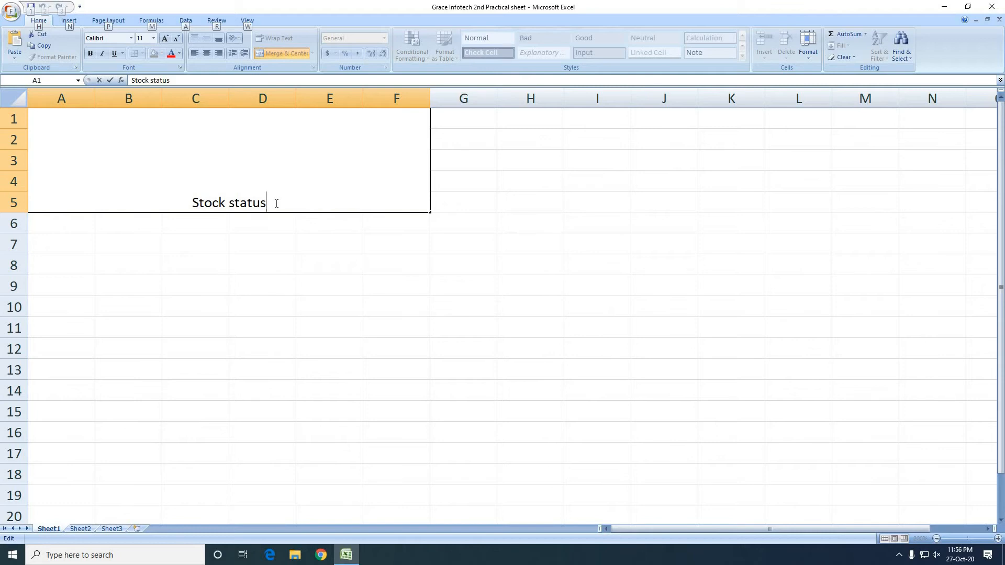
{"action": "key", "text": "alt+Return"}
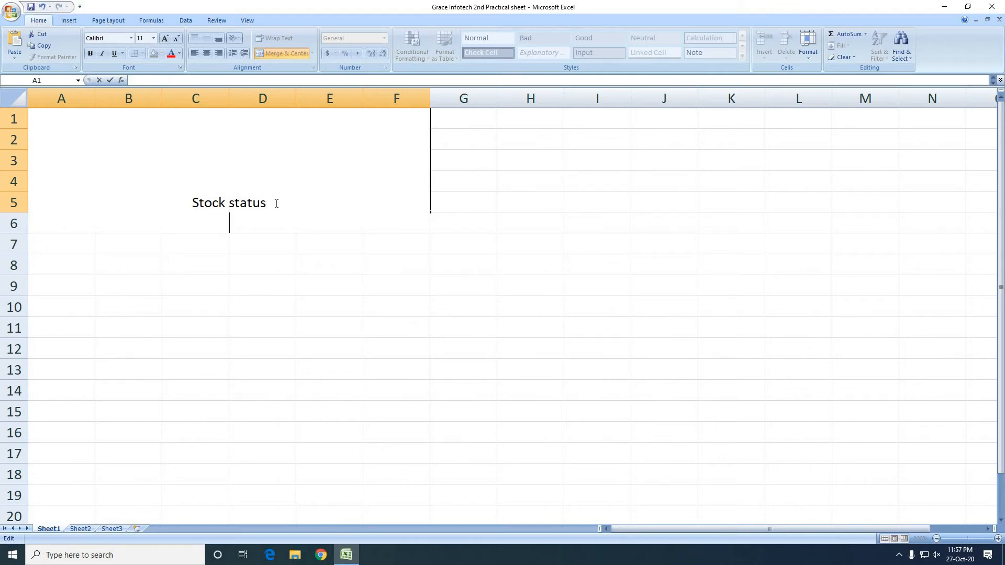
{"action": "type", "text": "Al"}
{"action": "key", "text": "BackSpace"}
{"action": "type", "text": "-"}
{"action": "key", "text": "BackSpace"}
{"action": "type", "text": "L-Wahid "}
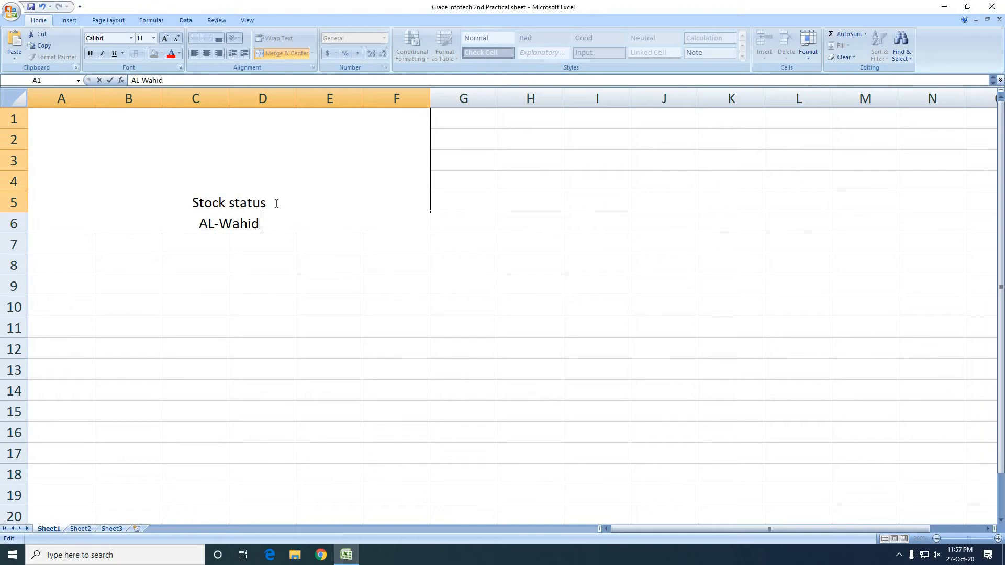
{"action": "type", "text": "Trade"}
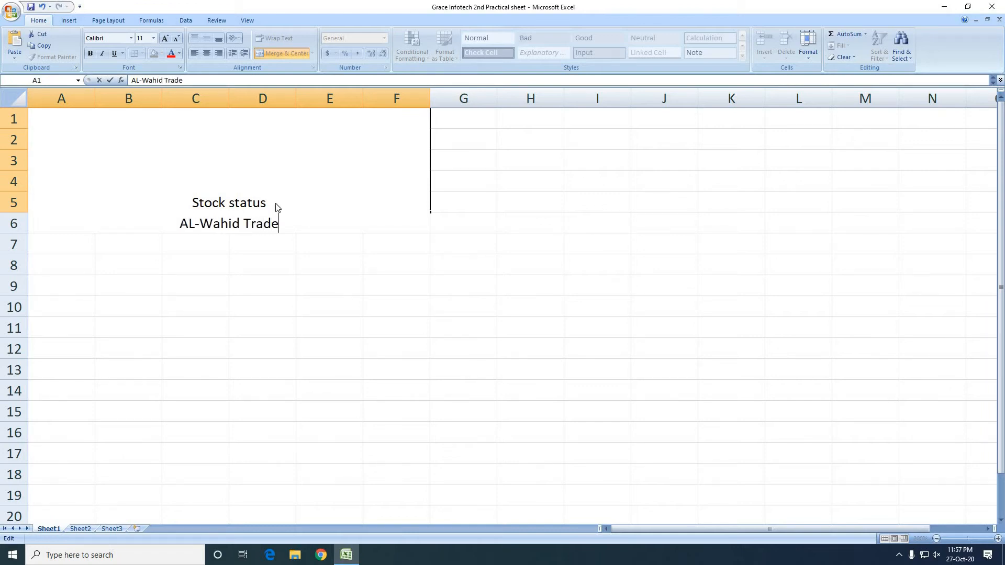
{"action": "type", "text": "rs"}
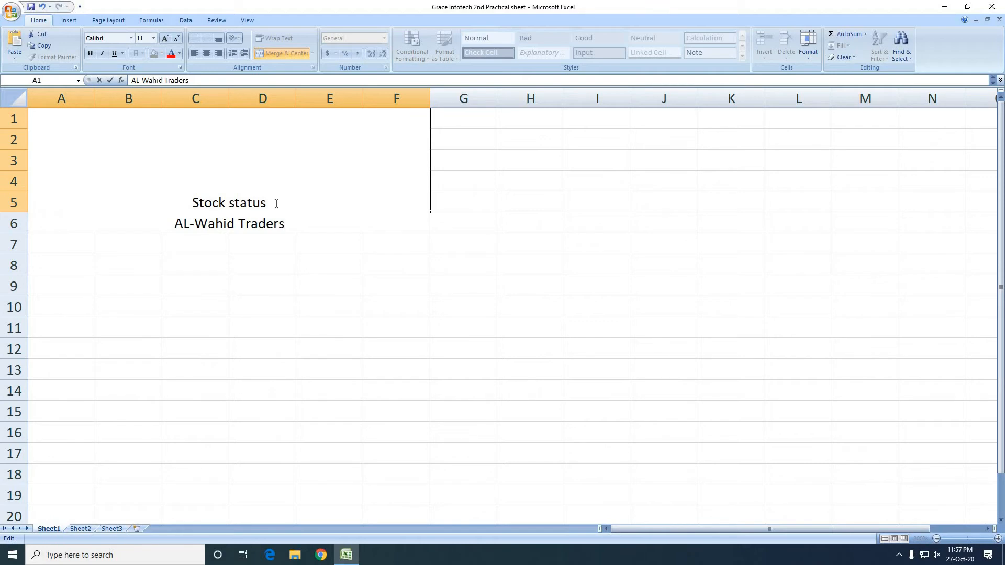
Add a third line to the merged heading cell with "CEO:" followed by the CEO's full name
{"action": "key", "text": "alt+Return"}
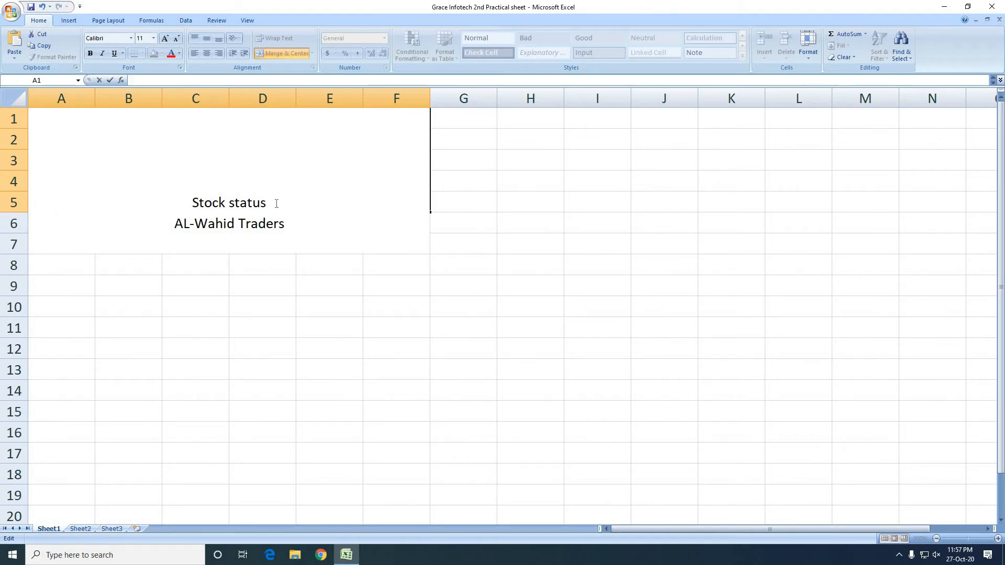
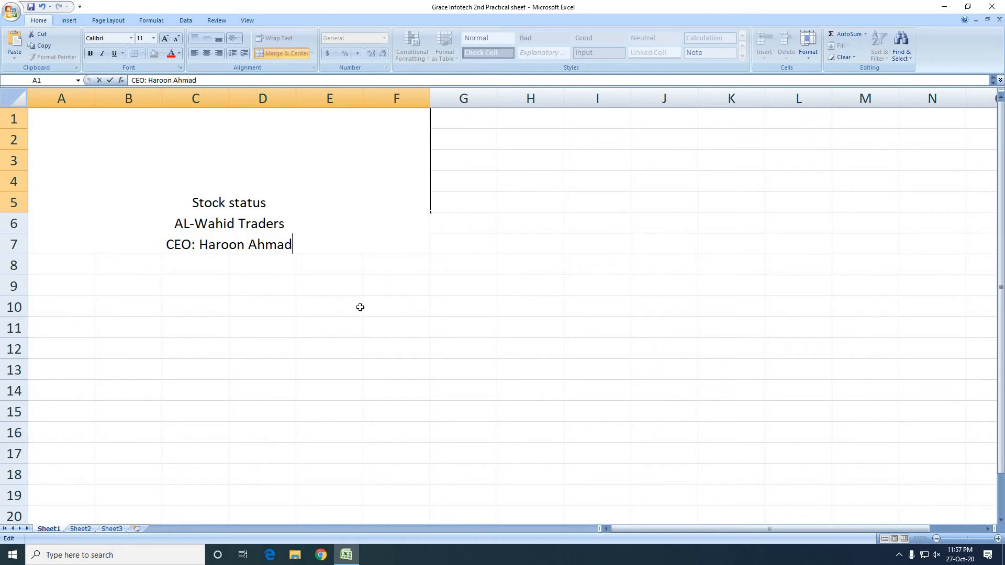
{"action": "key", "text": "Return"}
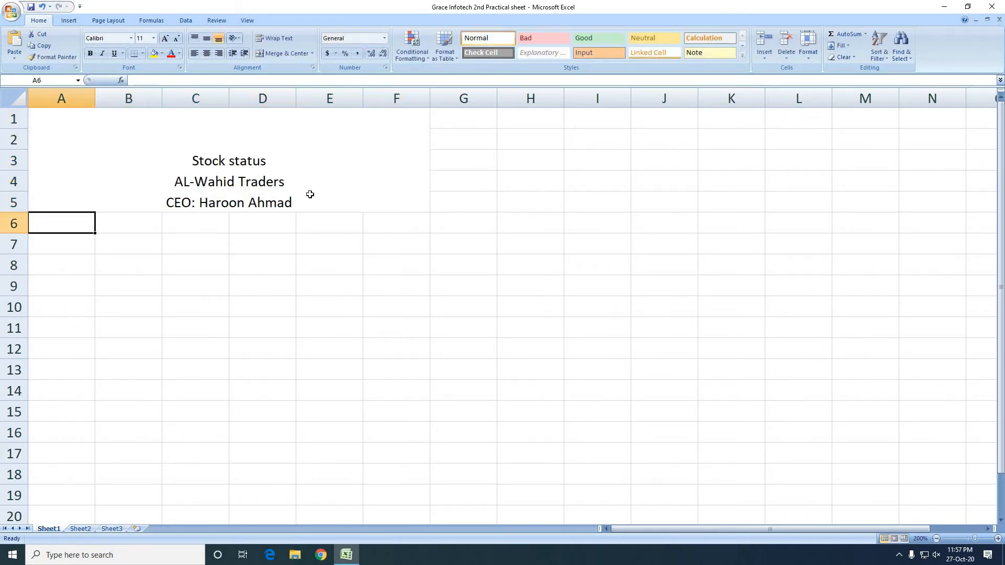
Make all the text in the merged heading cell bold
{"action": "left_click", "coordinate": [305, 161]}
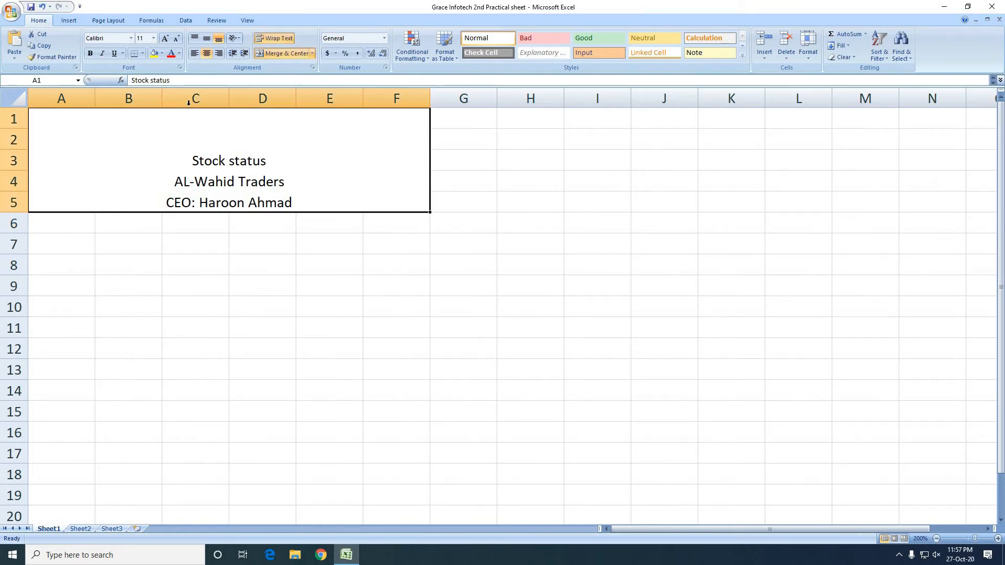
{"action": "left_click", "coordinate": [90, 53]}
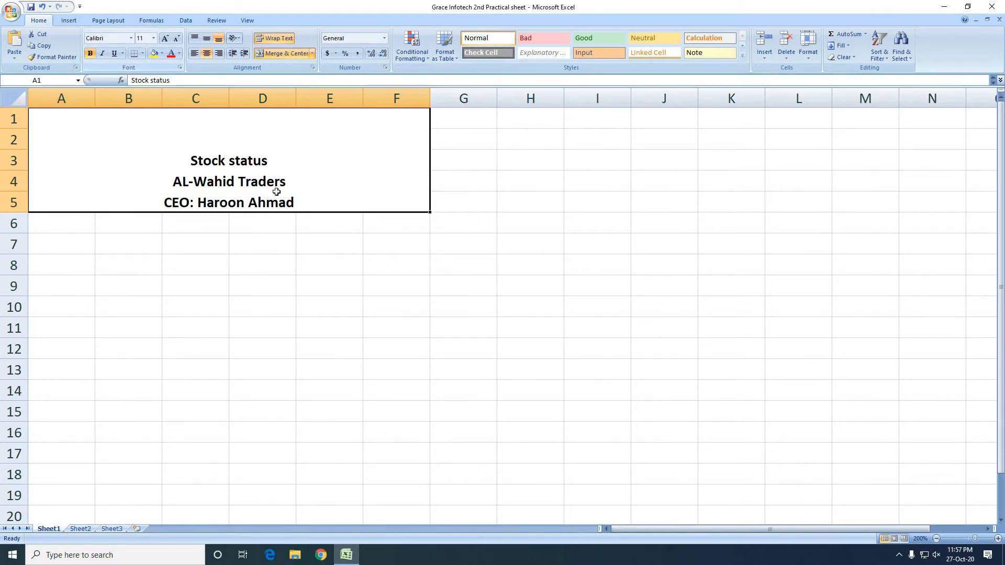
{"action": "double_click", "coordinate": [286, 164]}
{"action": "left_click_drag", "start_coordinate": [267, 163], "coordinate": [30, 163]}
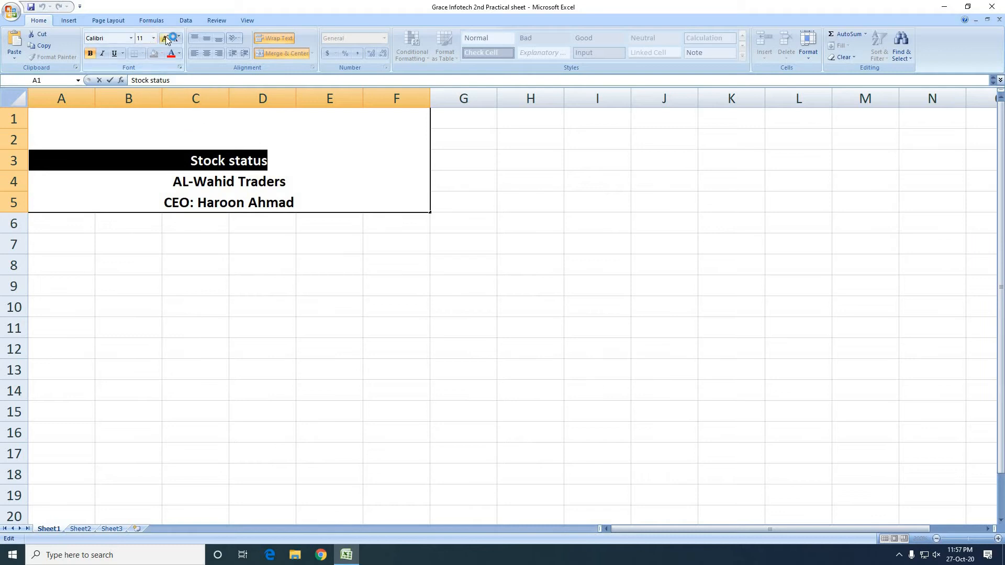
{"action": "left_click", "coordinate": [283, 160]}
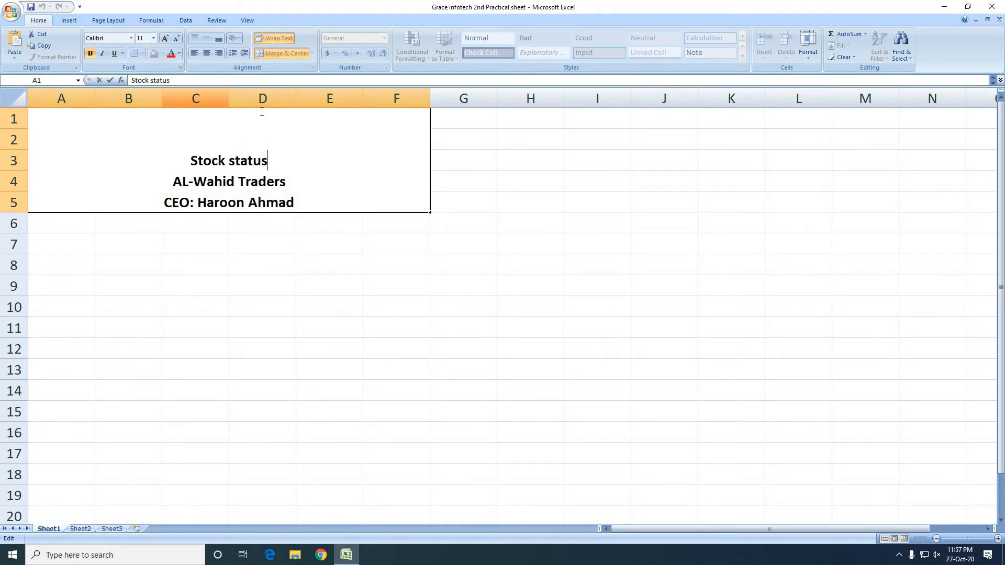
{"action": "left_click", "coordinate": [348, 261]}
Align the heading text vertically to the middle of the merged cell
{"action": "left_click", "coordinate": [311, 179]}
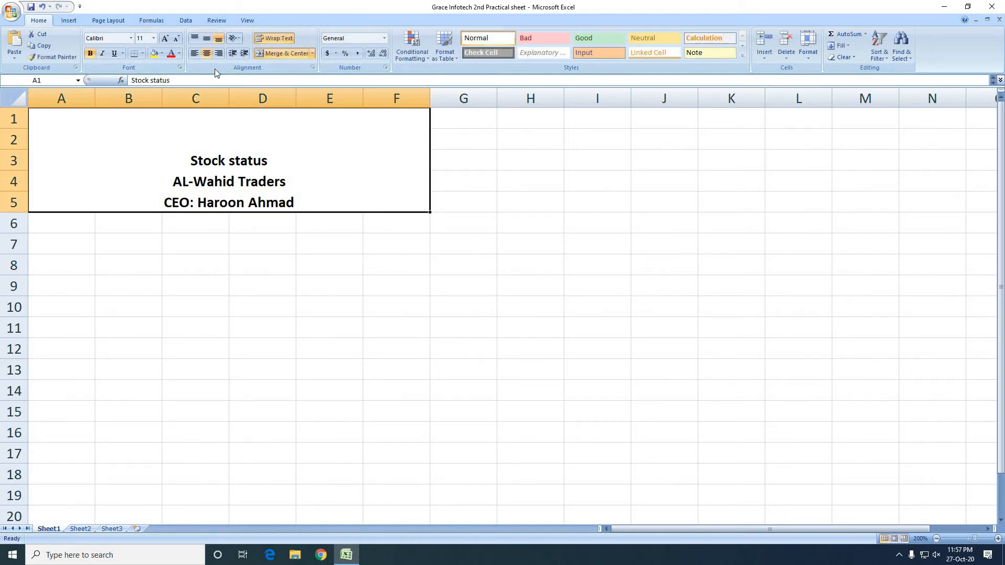
{"action": "left_click", "coordinate": [208, 38]}
{"action": "left_click", "coordinate": [274, 250]}
Increase the font size of only the "AL-Wahid Traders" line in the heading cell to 24
{"action": "left_click", "coordinate": [293, 161]}
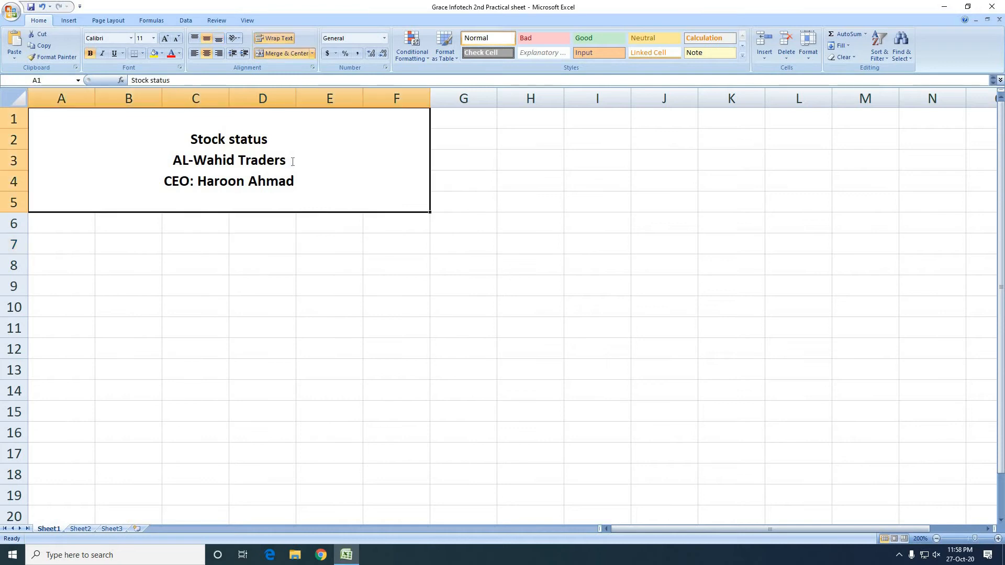
{"action": "double_click", "coordinate": [292, 161]}
{"action": "left_click_drag", "start_coordinate": [293, 161], "coordinate": [173, 163]}
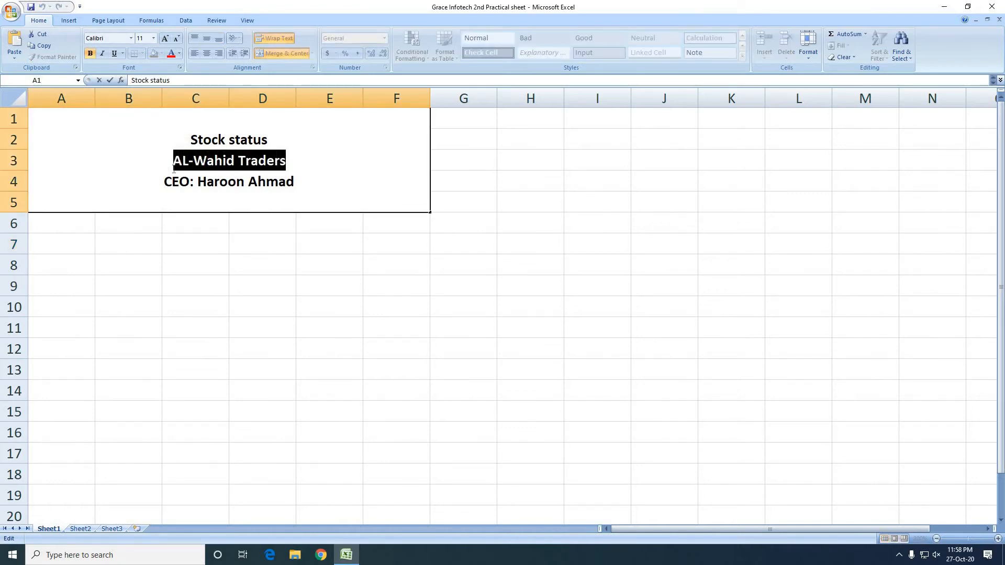
{"action": "left_click", "coordinate": [165, 39]}
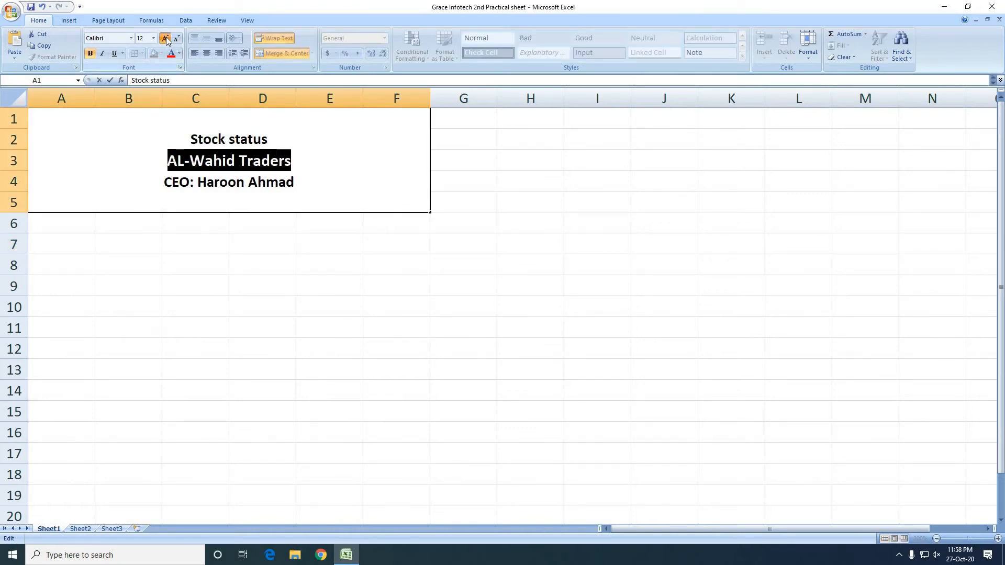
{"action": "left_click", "coordinate": [165, 38]}
{"action": "left_click", "coordinate": [165, 39]}
{"action": "left_click", "coordinate": [166, 39]}
{"action": "left_click", "coordinate": [166, 39]}
{"action": "left_click", "coordinate": [165, 39]}
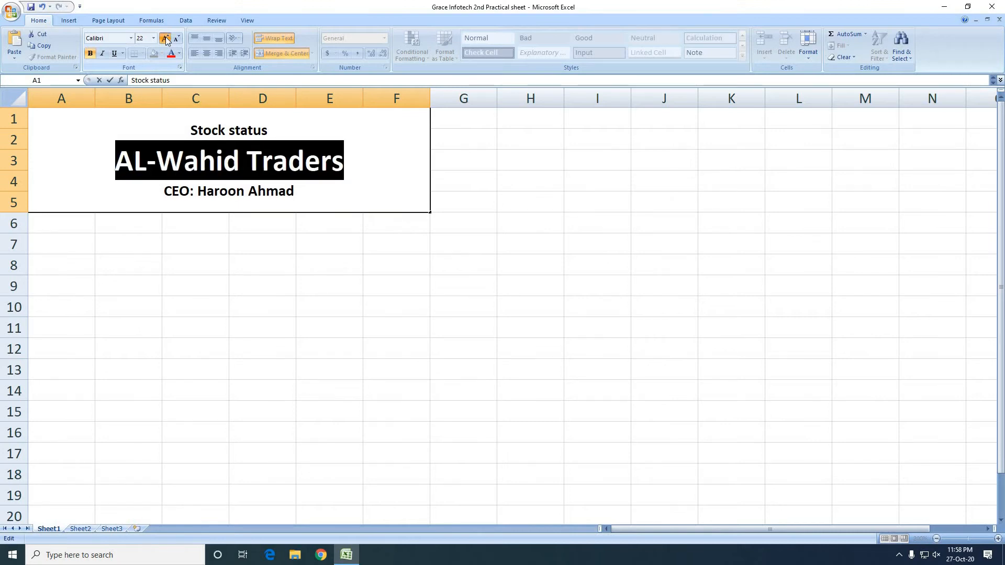
{"action": "left_click", "coordinate": [166, 39]}
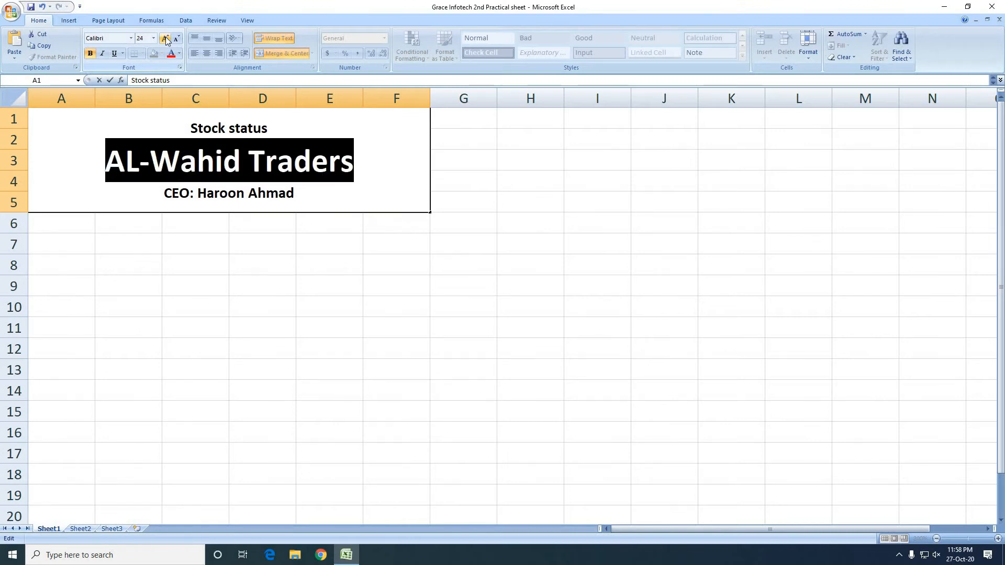
{"action": "left_click", "coordinate": [297, 193]}
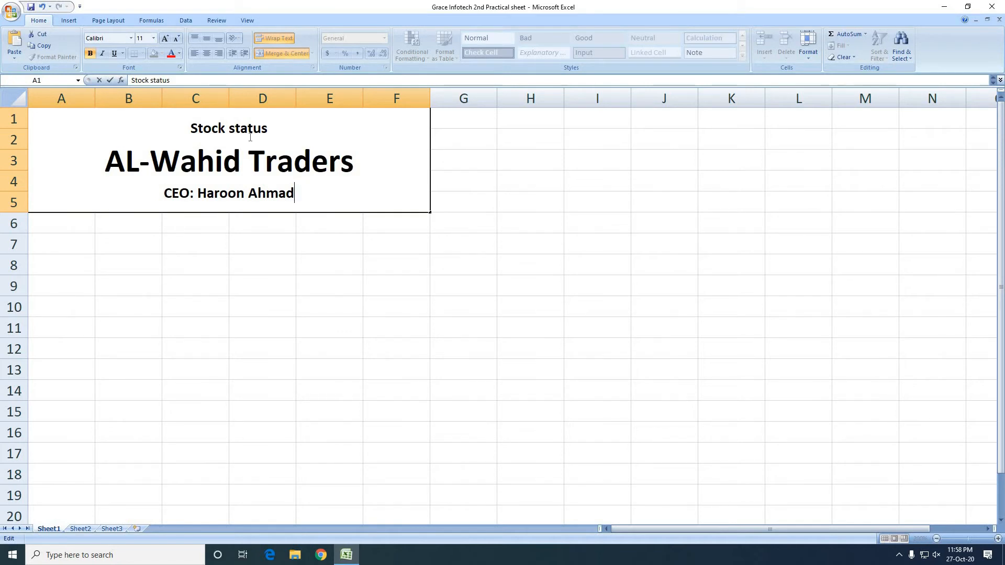
{"action": "left_click", "coordinate": [298, 267]}
Fill the merged heading cell with Blue, Accent 1 and set all its text to white
{"action": "left_click", "coordinate": [342, 184]}
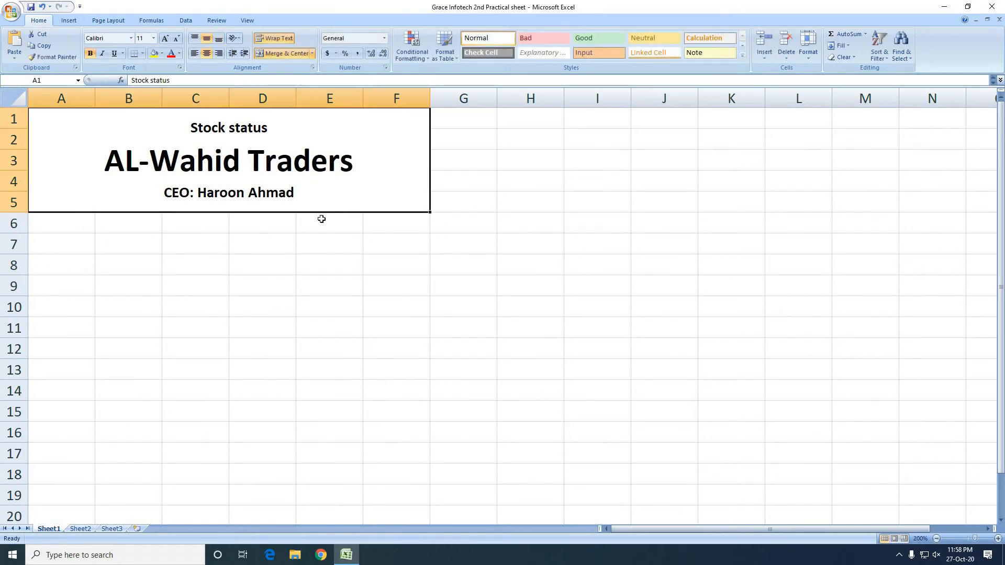
{"action": "left_click", "coordinate": [162, 54]}
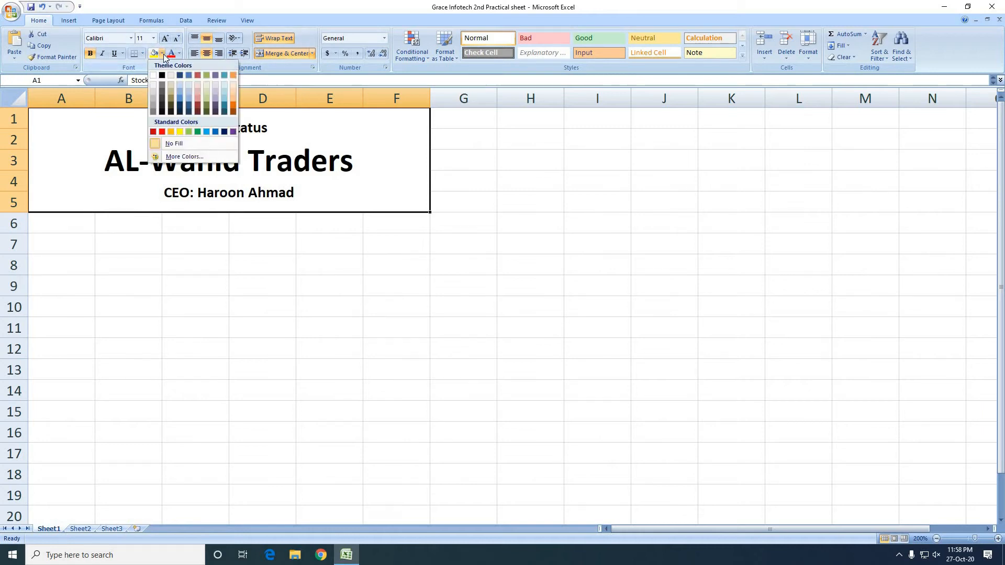
{"action": "left_click", "coordinate": [189, 75]}
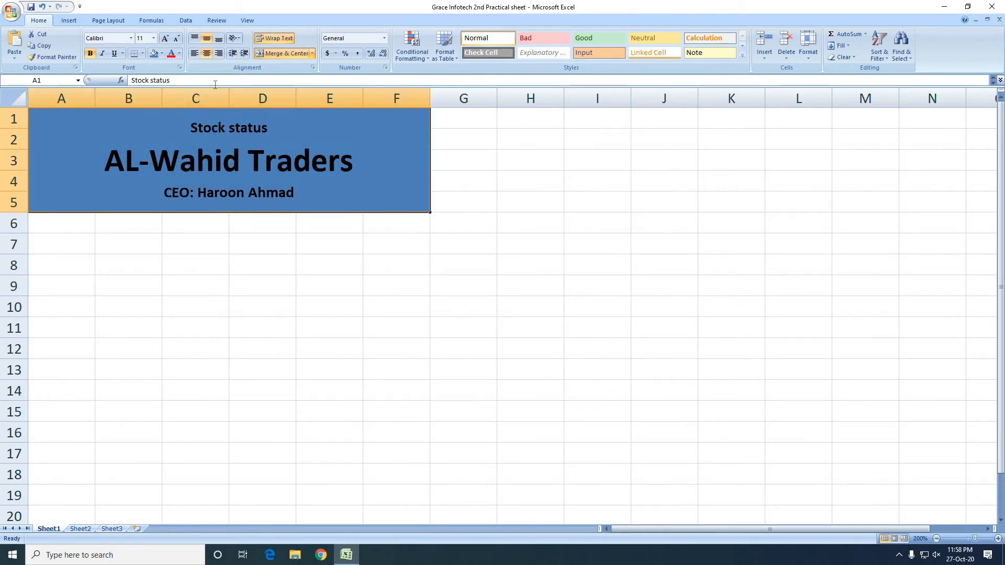
{"action": "left_click", "coordinate": [180, 53]}
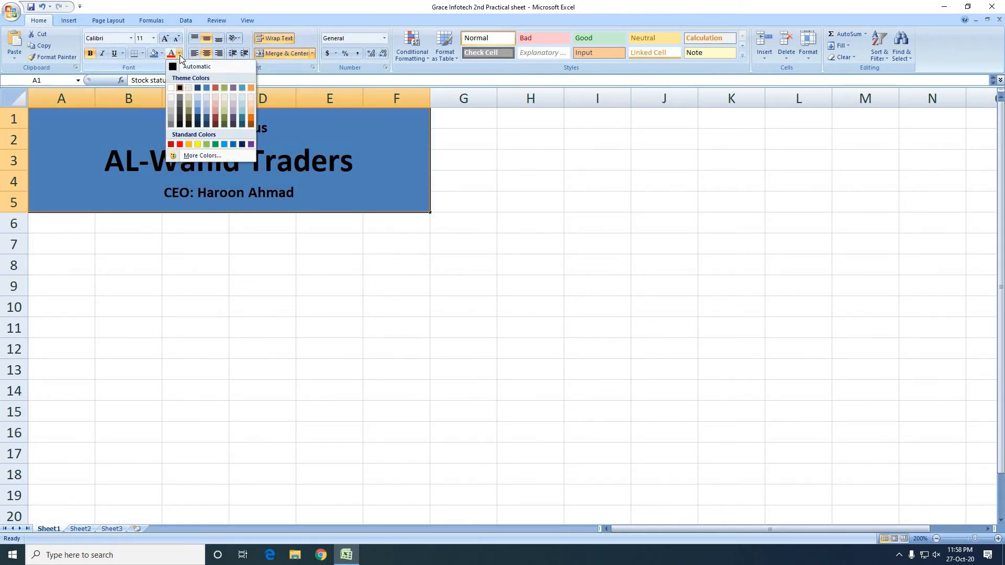
{"action": "left_click", "coordinate": [170, 88]}
Color the "Stock status" line orange and the CEO line yellow in the heading cell
{"action": "double_click", "coordinate": [285, 126]}
{"action": "left_click_drag", "start_coordinate": [284, 126], "coordinate": [189, 129]}
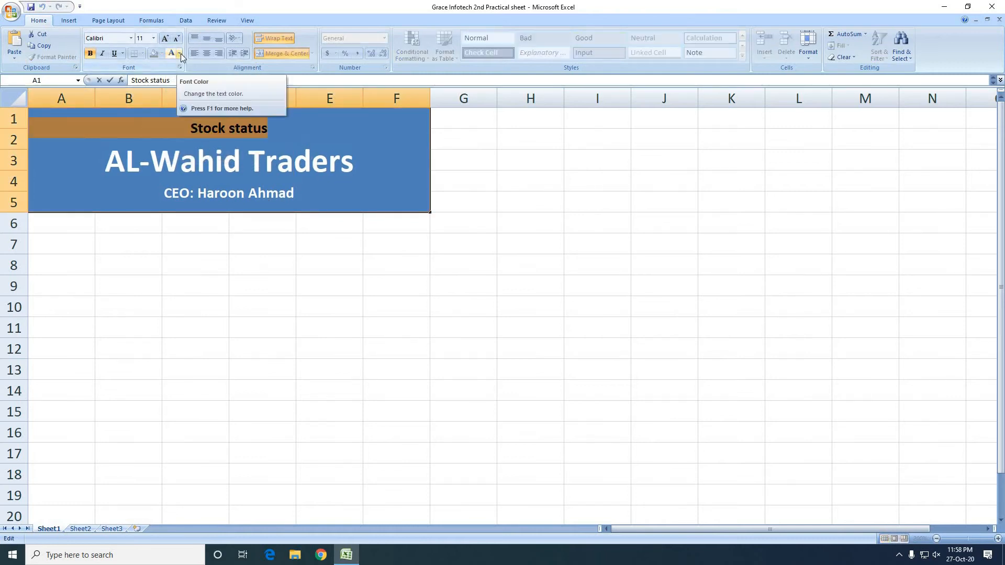
{"action": "left_click_drag", "start_coordinate": [318, 200], "coordinate": [163, 194]}
{"action": "left_click", "coordinate": [179, 54]}
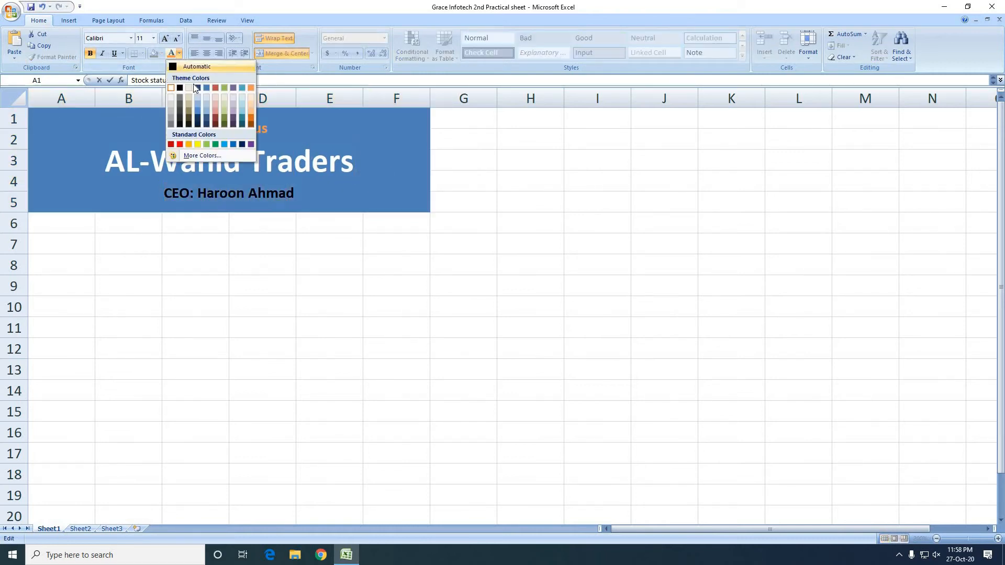
{"action": "left_click", "coordinate": [204, 145]}
{"action": "left_click", "coordinate": [266, 278]}
{"action": "left_click", "coordinate": [317, 203]}
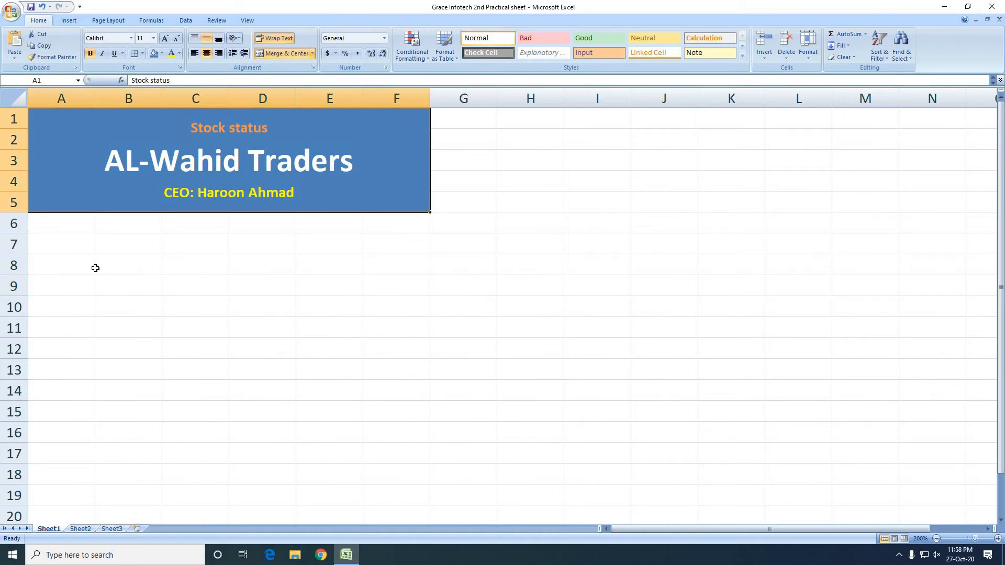
Enter the column headers "Item Code" in A7 and "Item Name" in B7
{"action": "left_click", "coordinate": [83, 241]}
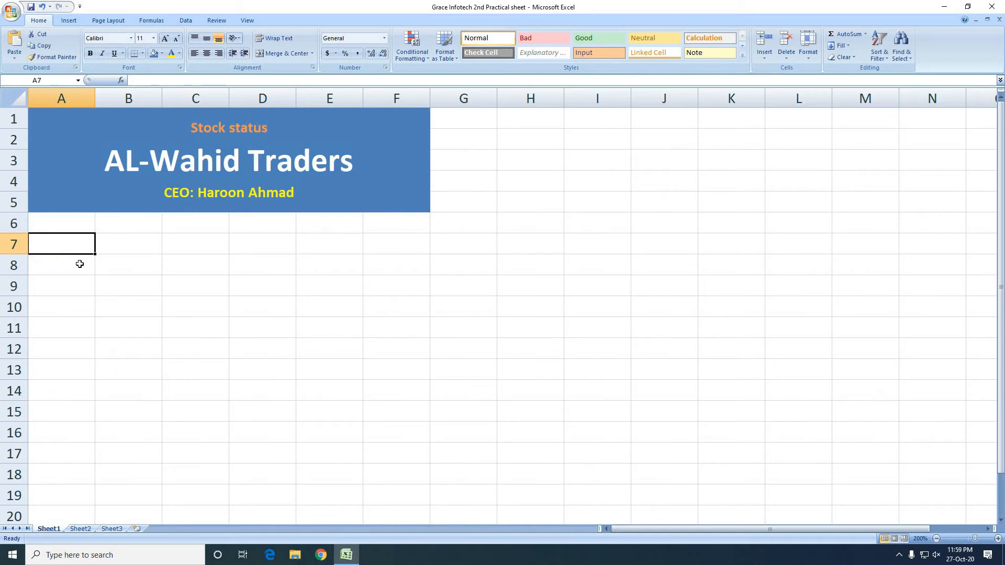
{"action": "type", "text": "Item"}
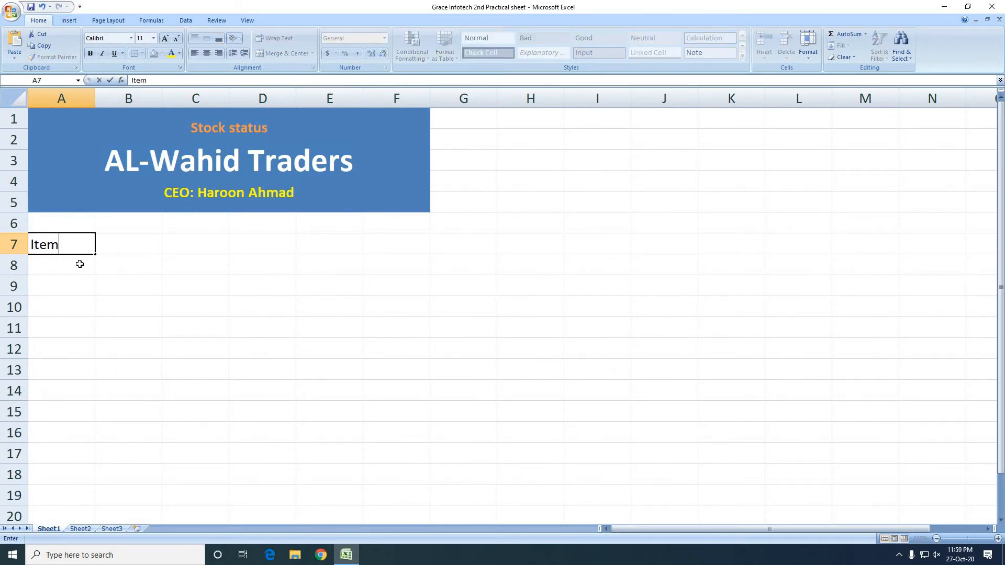
{"action": "type", "text": " Code"}
{"action": "key", "text": "Tab"}
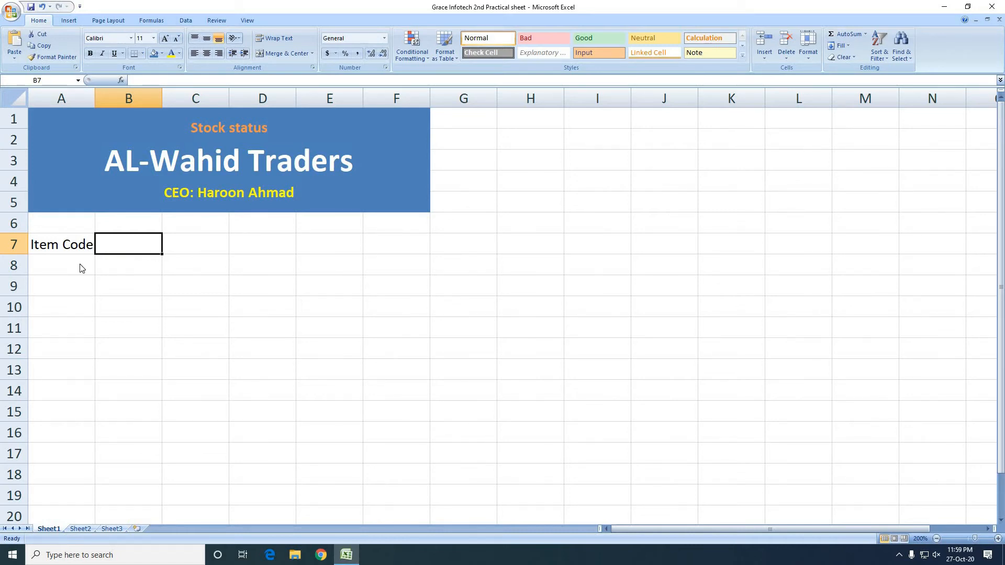
{"action": "type", "text": "I"}
{"action": "type", "text": "te"}
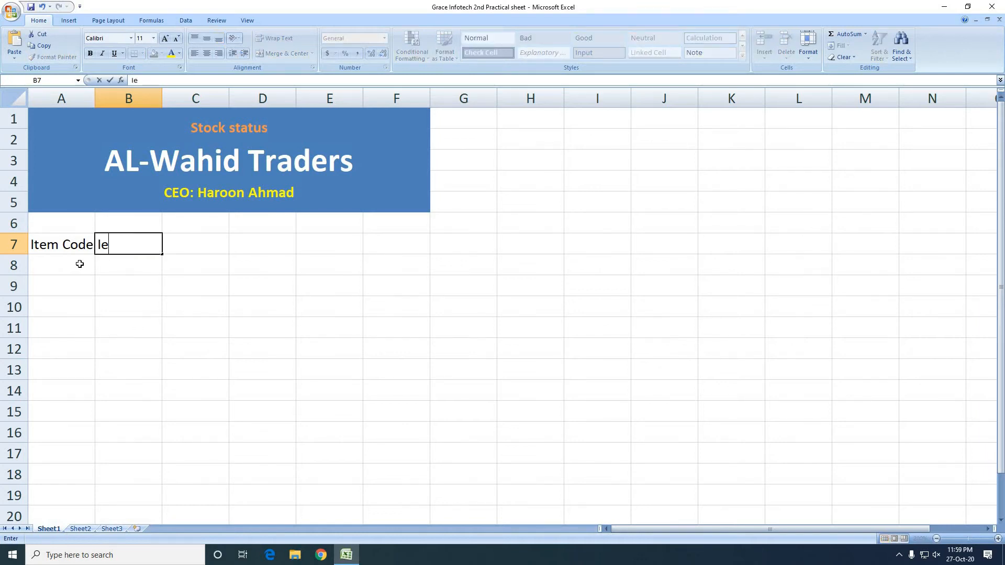
{"action": "key", "text": "BackSpace"}
{"action": "key", "text": "BackSpace"}
{"action": "type", "text": "tem Name"}
{"action": "key", "text": "Tab"}
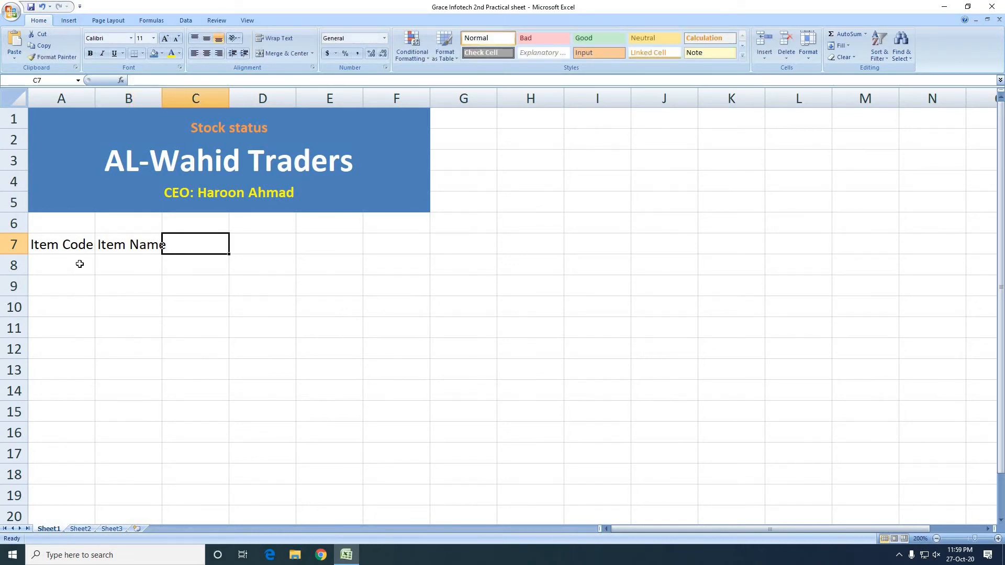
Enter "Opn. Stock" as the column header in C7
{"action": "type", "text": "Op"}
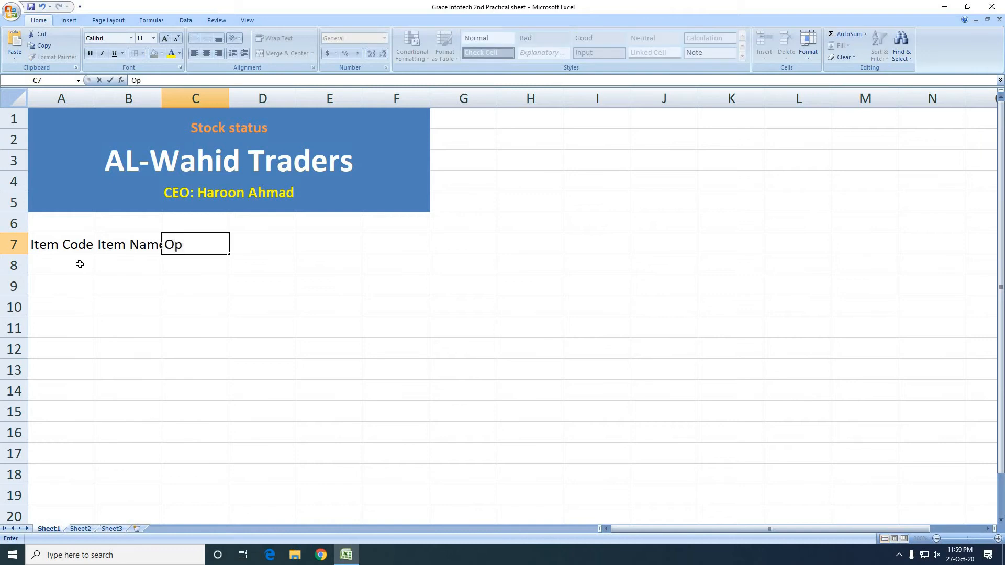
{"action": "type", "text": "n. Stock"}
{"action": "key", "text": "Tab"}
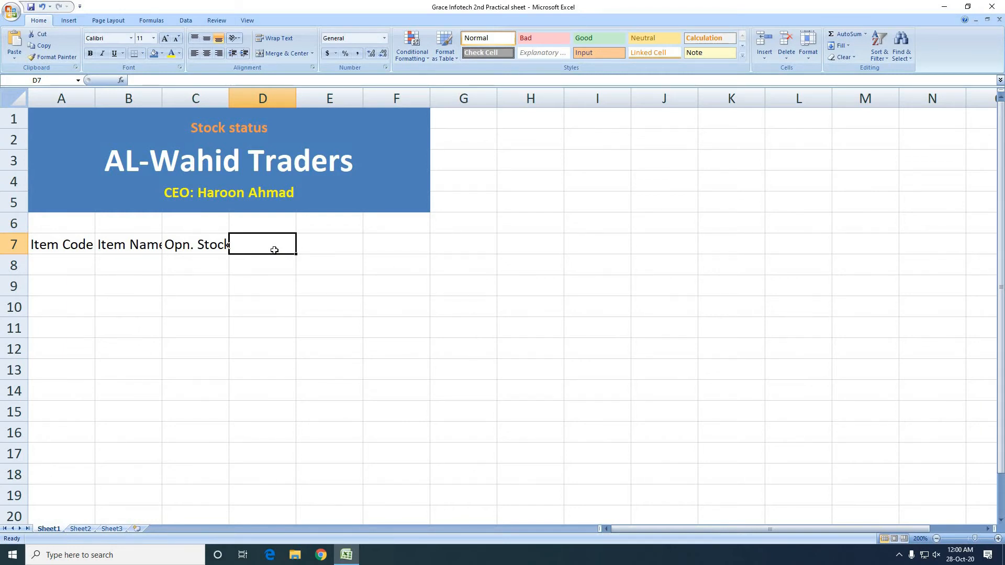
Enter the date 28-10-2020 in D7 and extend it as a daily series across to J7, ending at 03-11-20
{"action": "type", "text": "28-10-2020"}
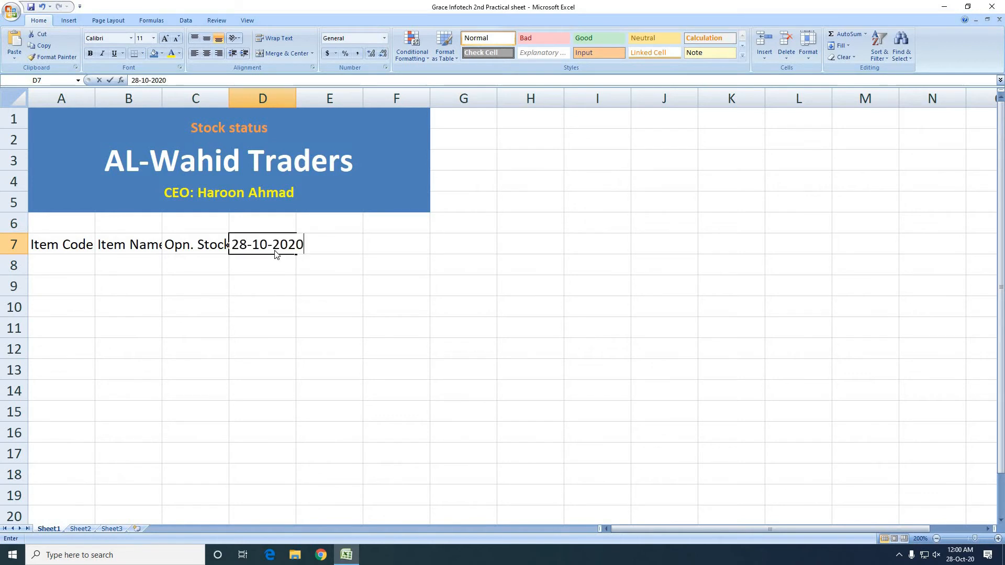
{"action": "key", "text": "Return"}
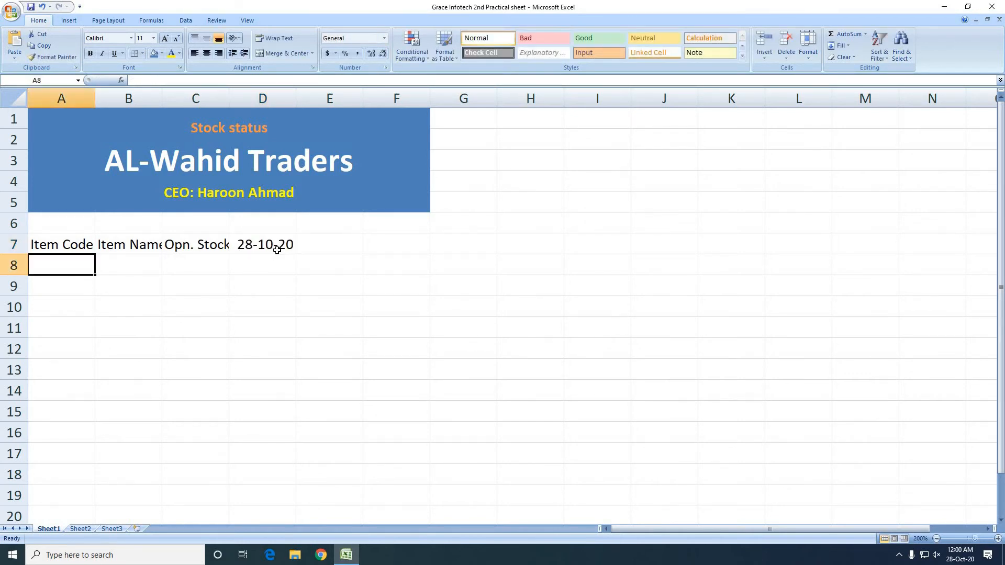
{"action": "left_click", "coordinate": [292, 247]}
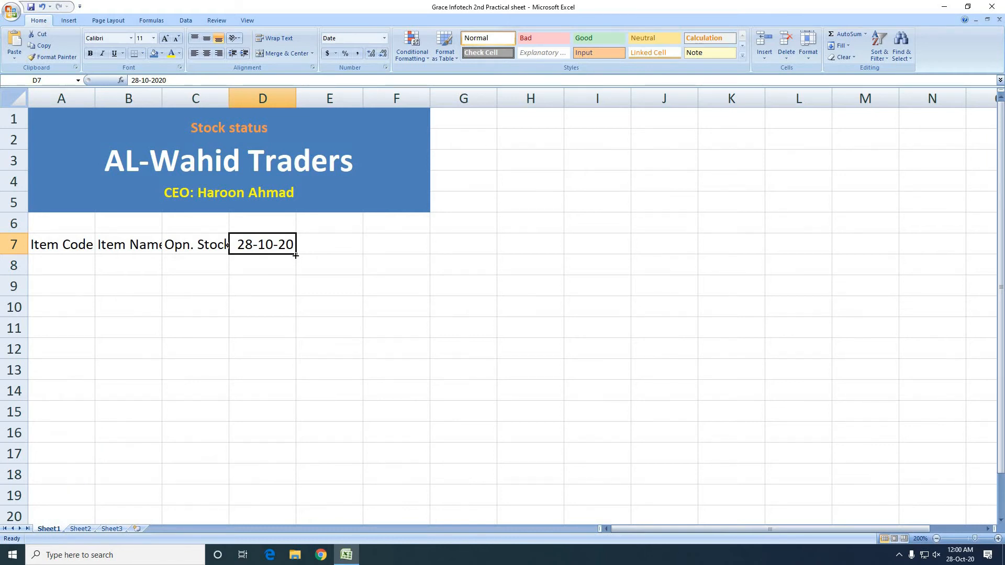
{"action": "left_click_drag", "start_coordinate": [296, 255], "coordinate": [470, 253]}
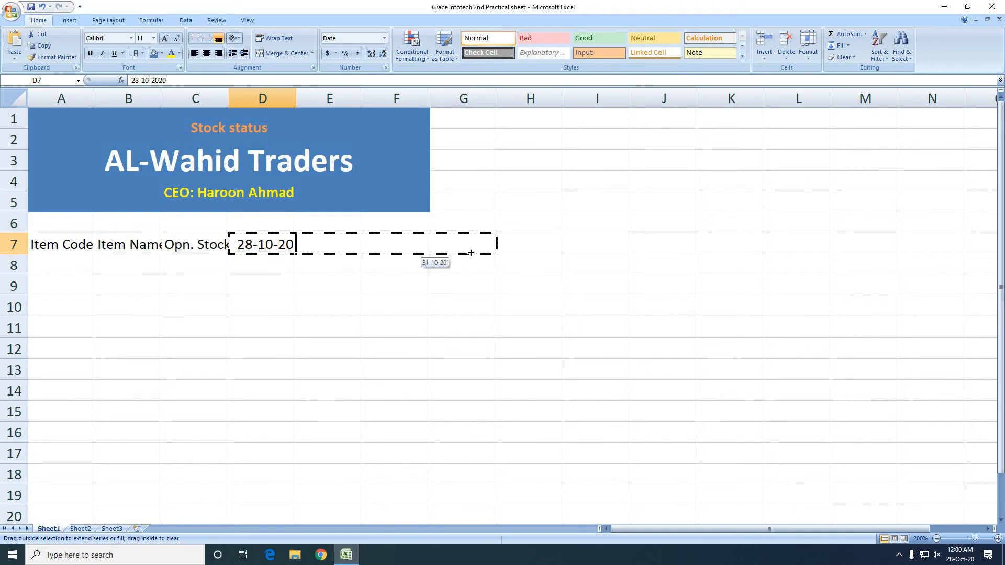
{"action": "left_click_drag", "start_coordinate": [559, 252], "coordinate": [670, 252]}
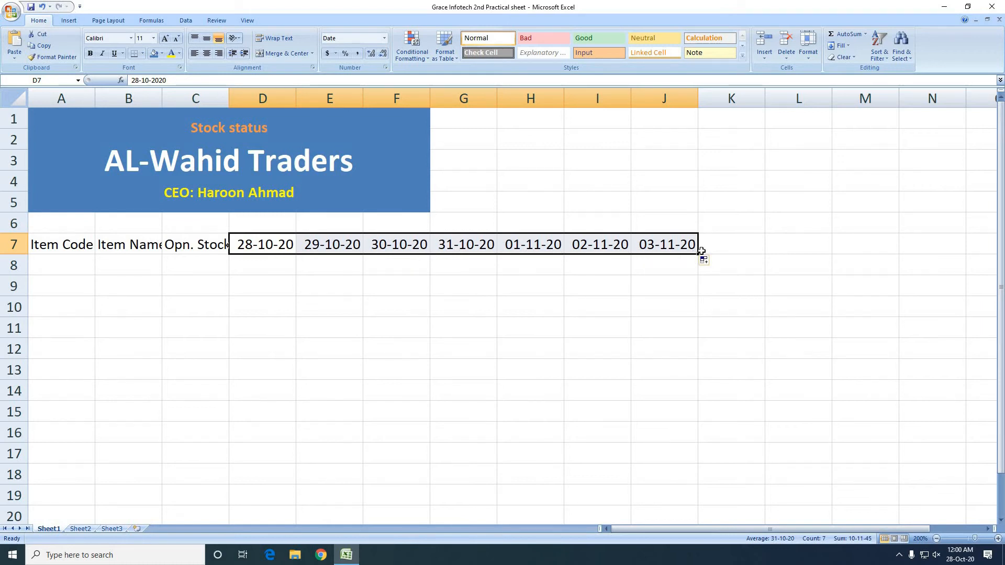
Enter "Tot. Sales" as the column header in K7, after the last date
{"action": "left_click", "coordinate": [718, 249]}
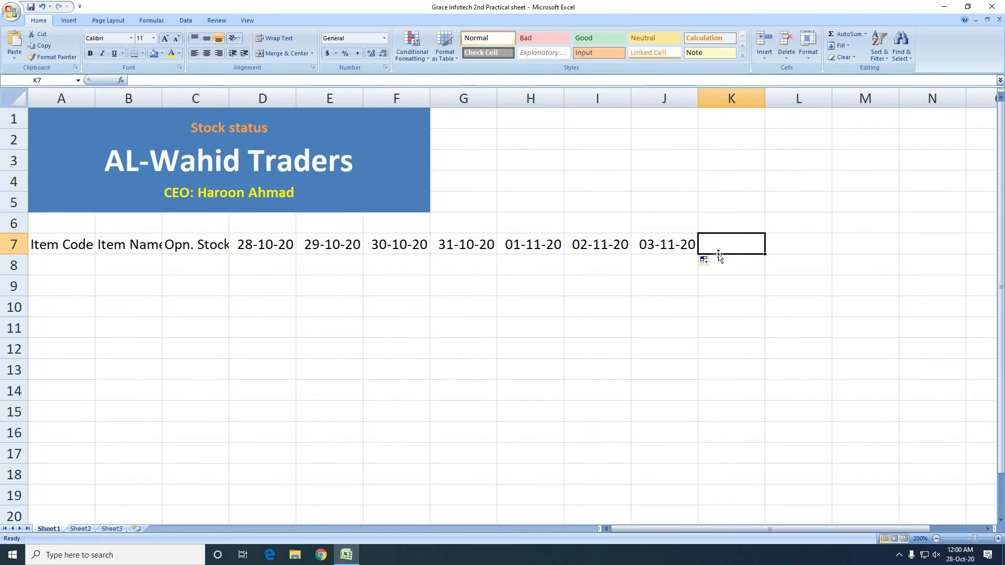
{"action": "type", "text": "Tot."}
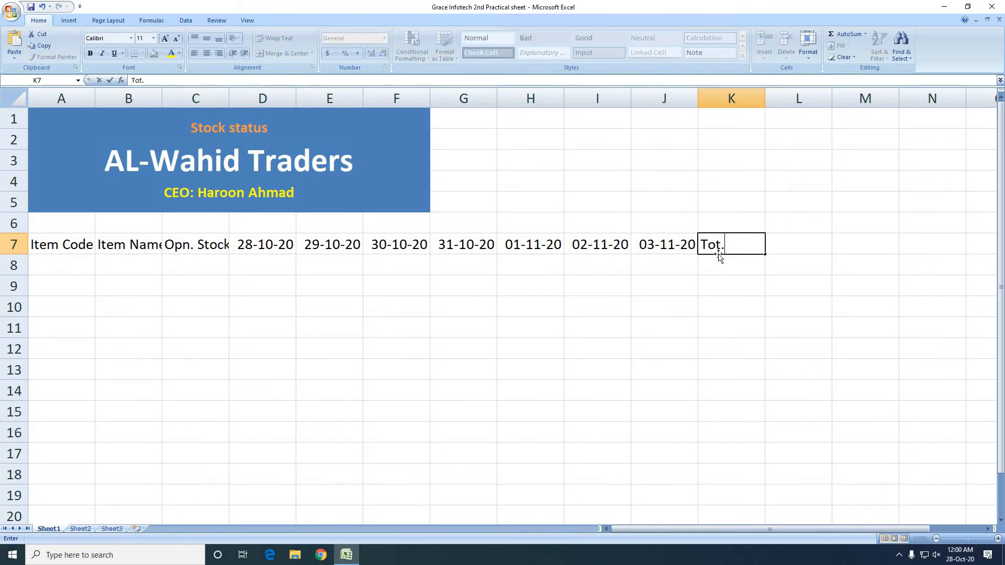
{"action": "type", "text": " Sales"}
{"action": "key", "text": "Tab"}
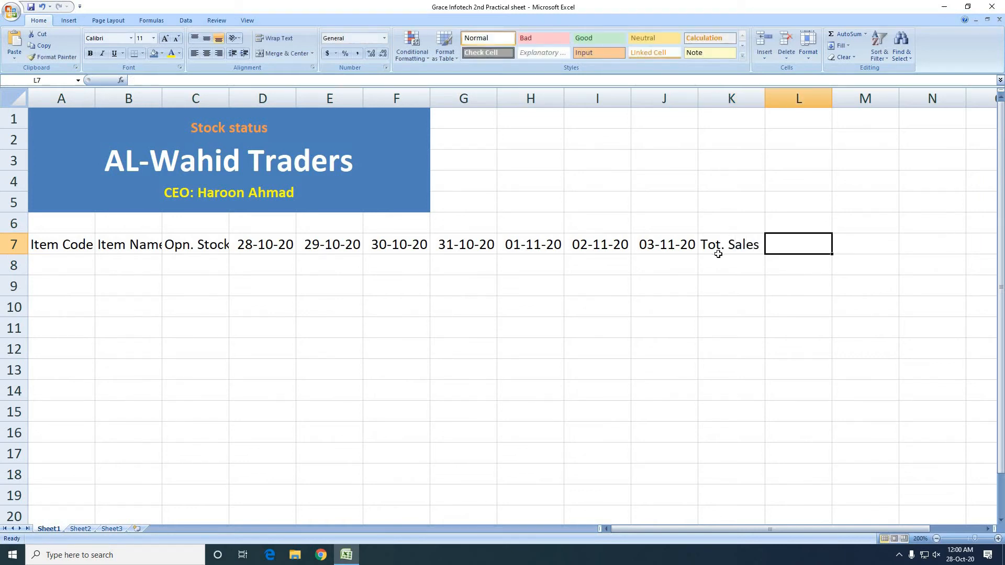
Enter "Cl Stock" as the column header in L7
{"action": "type", "text": "Closing"}
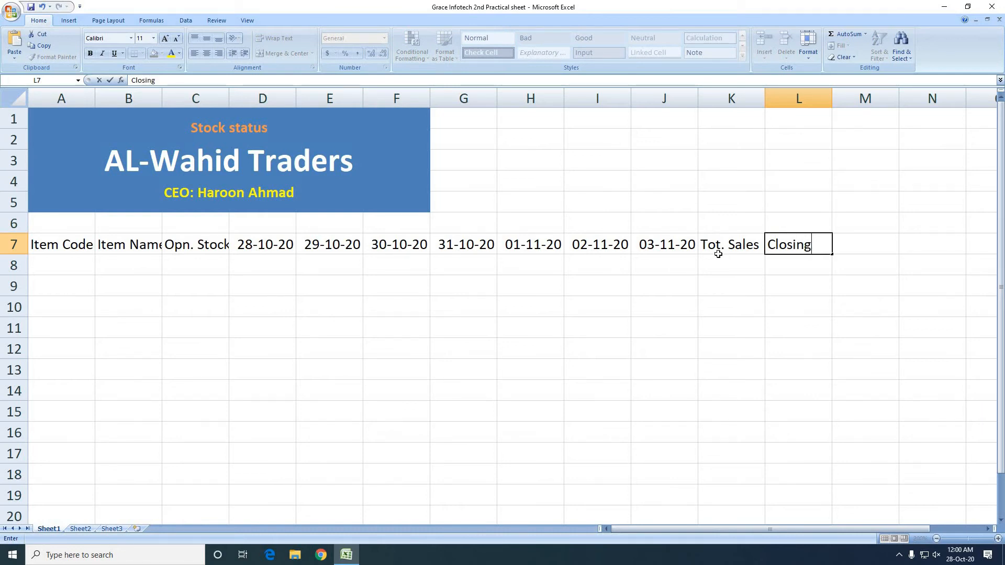
{"action": "key", "text": "BackSpace"}
{"action": "key", "text": "BackSpace"}
{"action": "key", "text": "BackSpace"}
{"action": "key", "text": "BackSpace"}
{"action": "type", "text": "sin"}
{"action": "key", "text": "BackSpace"}
{"action": "key", "text": "BackSpace"}
{"action": "key", "text": "BackSpace"}
{"action": "key", "text": "BackSpace"}
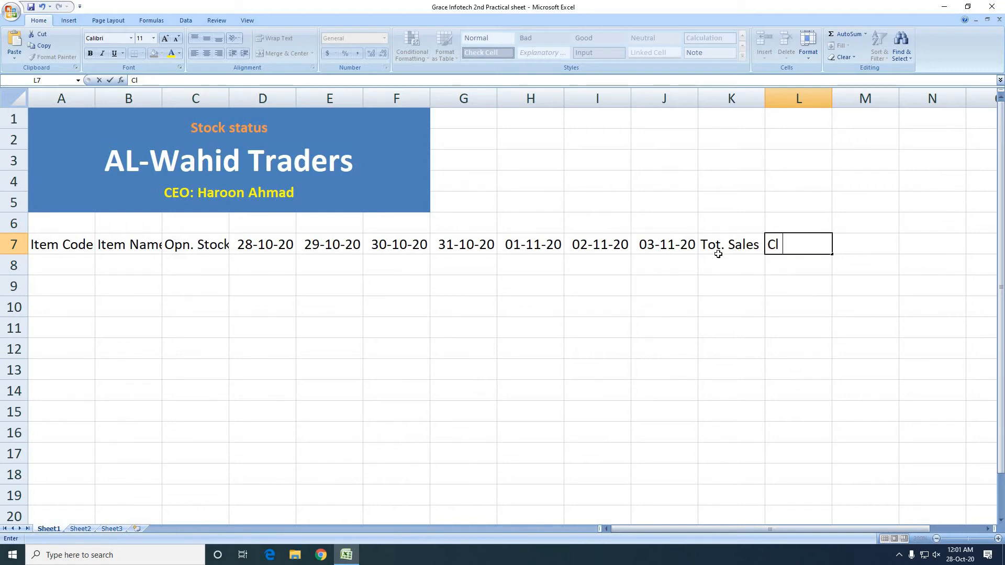
{"action": "type", "text": "Stock"}
{"action": "key", "text": "Left"}
{"action": "key", "text": "Left"}
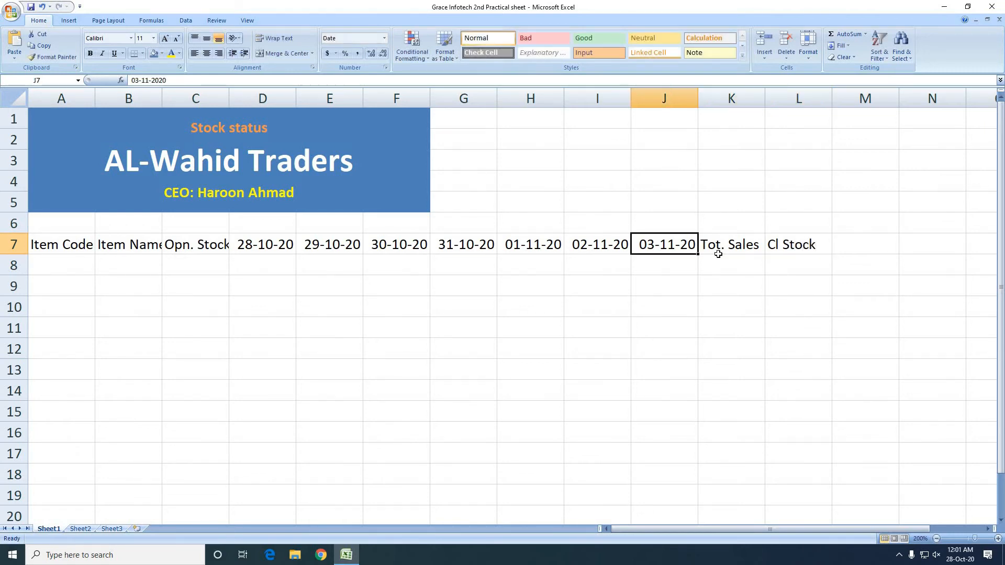
Edit the header in L7 to read "Closing Stock"
{"action": "key", "text": "Right"}
{"action": "key", "text": "Right"}
{"action": "key", "text": "F2"}
{"action": "key", "text": "Left"}
{"action": "key", "text": "Left"}
{"action": "key", "text": "Left"}
{"action": "key", "text": "Left"}
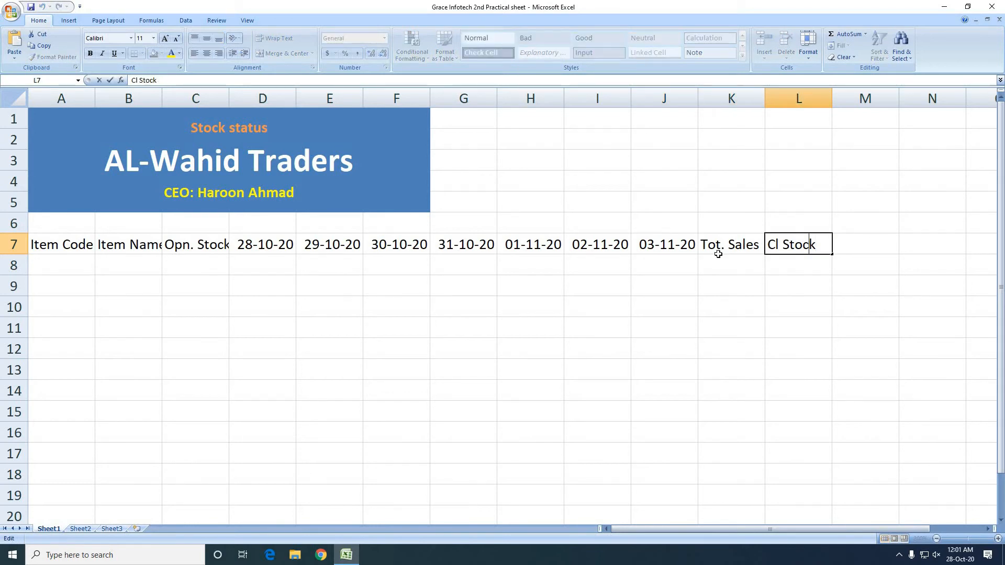
{"action": "type", "text": "o"}
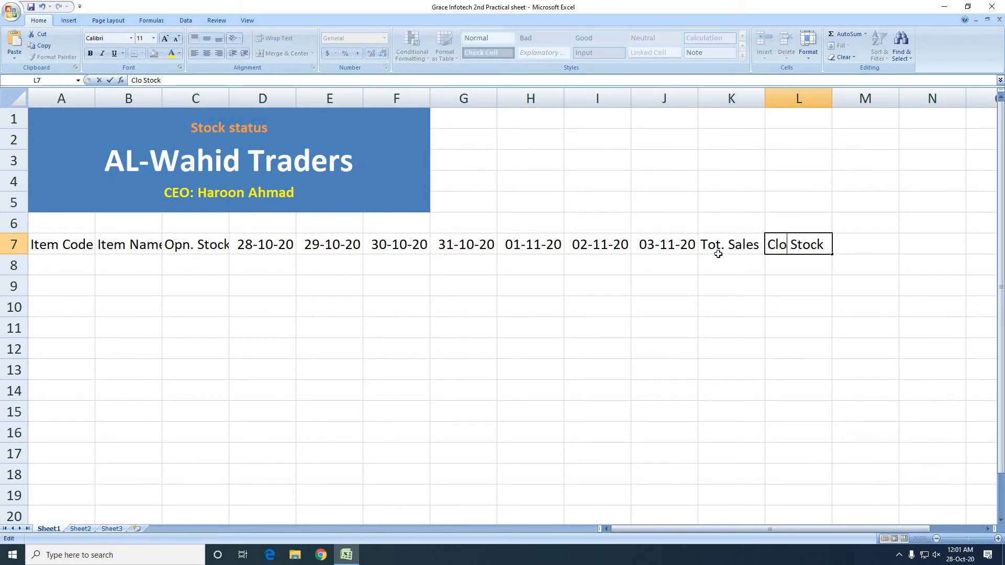
{"action": "type", "text": "sing"}
{"action": "key", "text": "Return"}
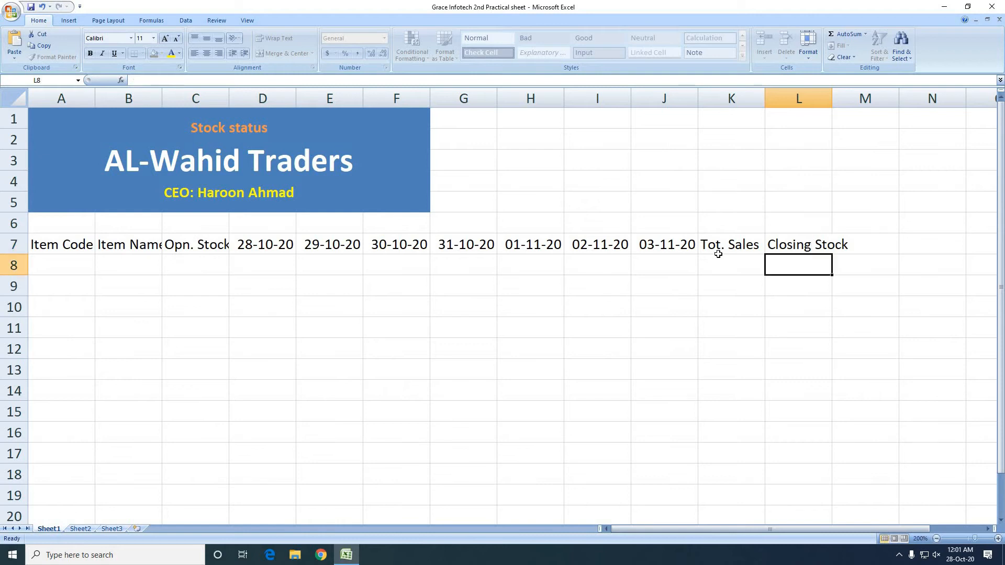
Make the header row A7:L7 bold
{"action": "left_click", "coordinate": [793, 245]}
{"action": "left_click_drag", "start_coordinate": [599, 265], "coordinate": [45, 246]}
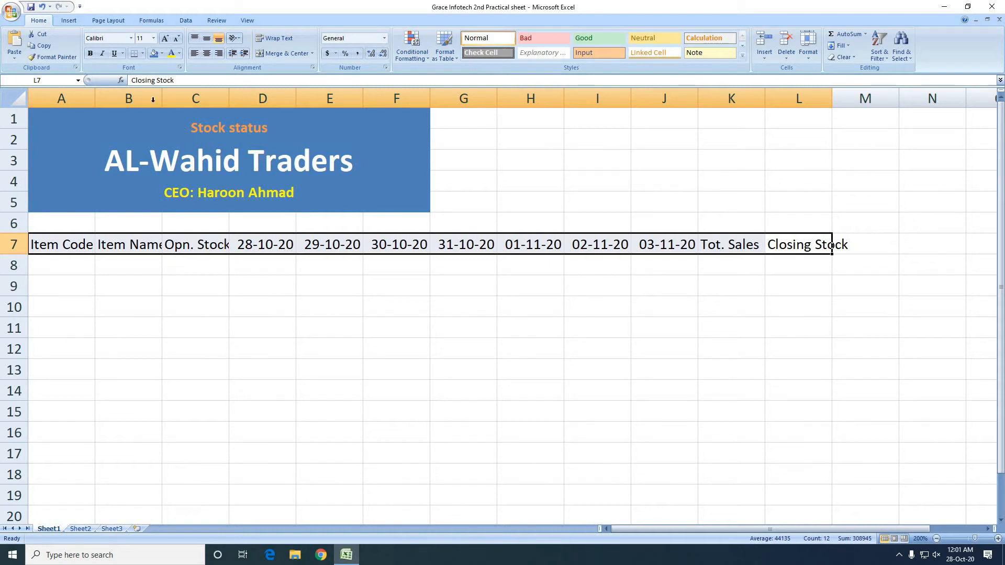
{"action": "left_click", "coordinate": [90, 53]}
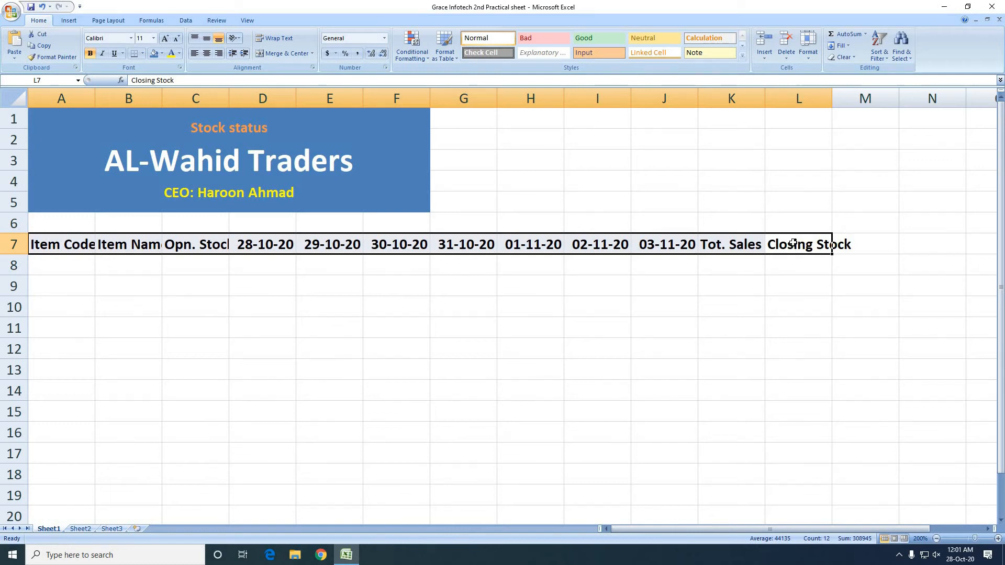
AutoFit the widths of columns L, C, B and A to their headers, and fill A7:L7 with the same blue as the heading
{"action": "double_click", "coordinate": [832, 101]}
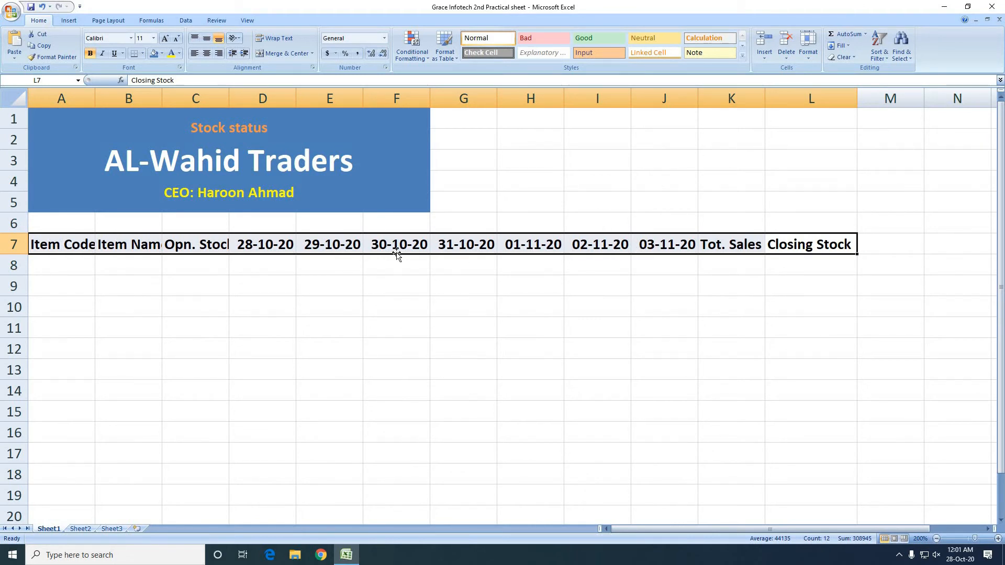
{"action": "double_click", "coordinate": [231, 98]}
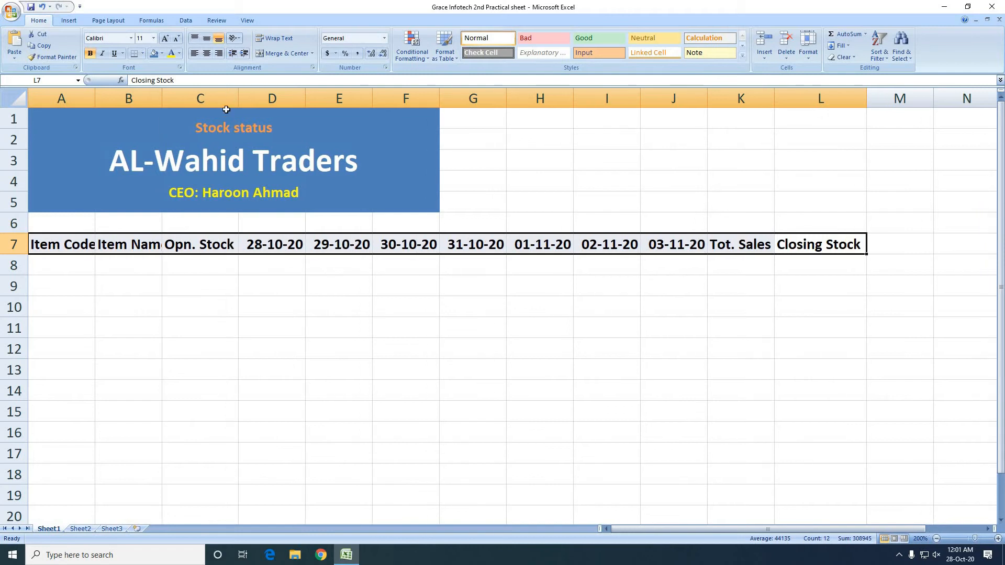
{"action": "double_click", "coordinate": [162, 104]}
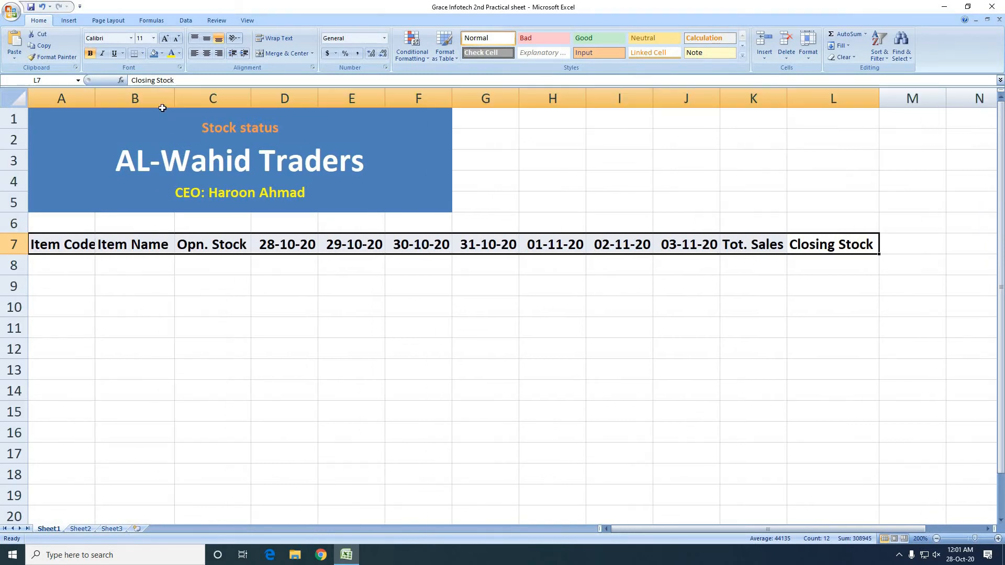
{"action": "double_click", "coordinate": [95, 95]}
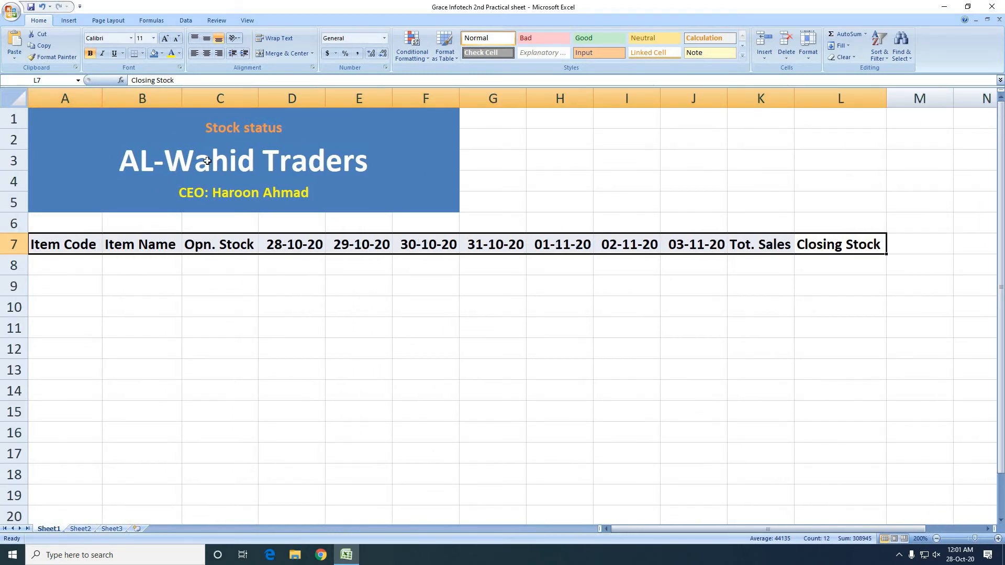
{"action": "left_click", "coordinate": [154, 53]}
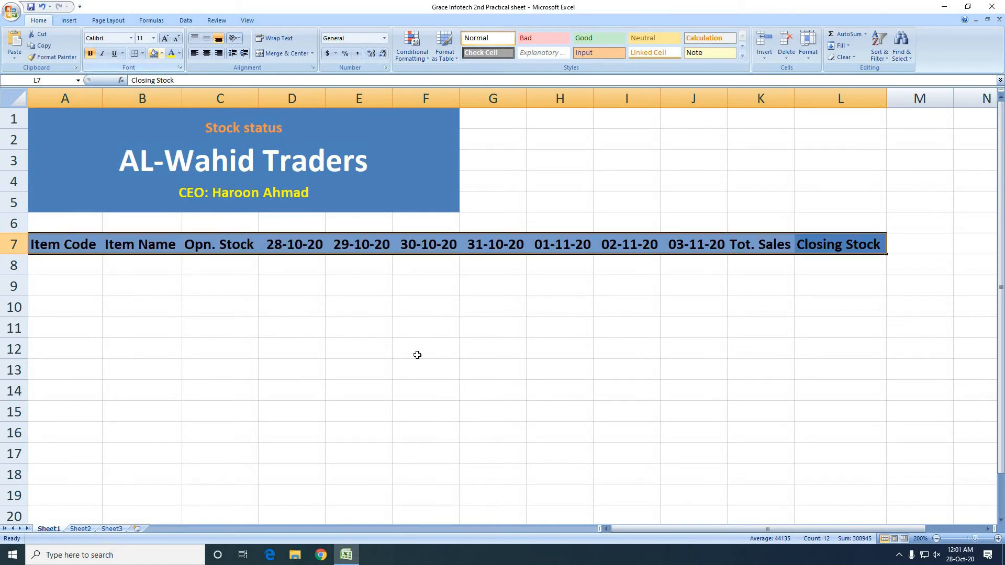
Set the font color of the header row A7:L7 to white
{"action": "left_click", "coordinate": [603, 343]}
{"action": "left_click_drag", "start_coordinate": [74, 243], "coordinate": [834, 242]}
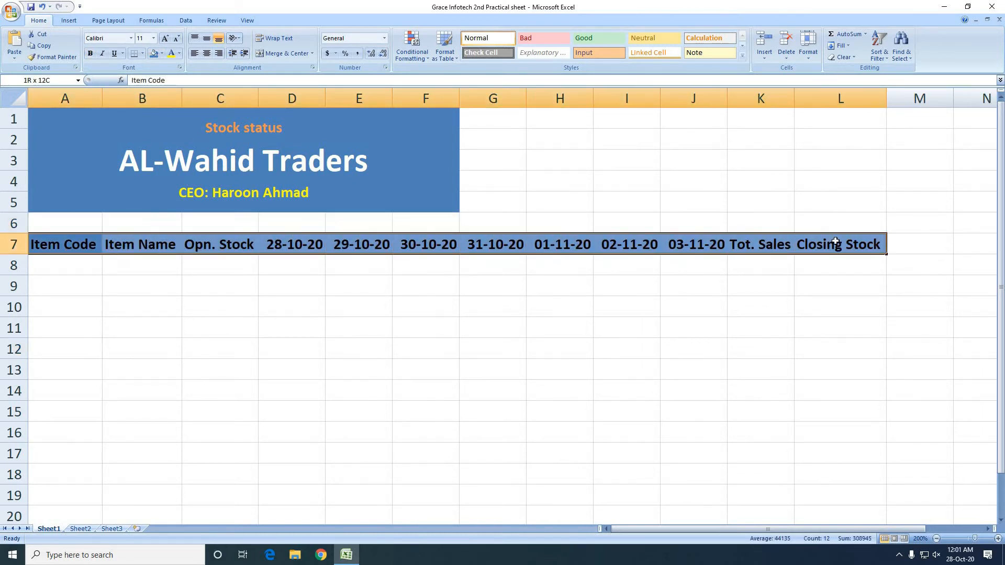
{"action": "left_click", "coordinate": [179, 54]}
{"action": "left_click", "coordinate": [172, 89]}
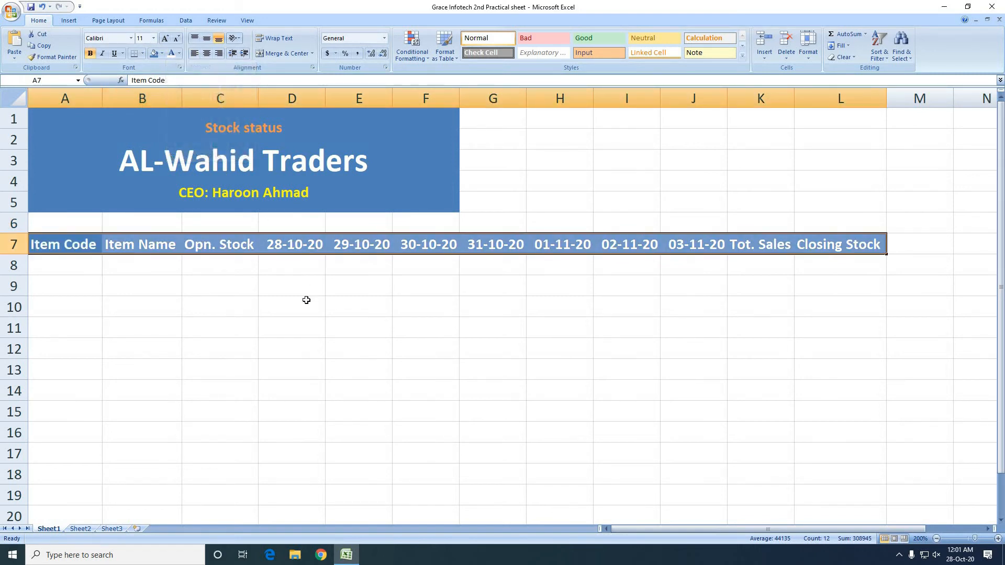
{"action": "left_click", "coordinate": [307, 300]}
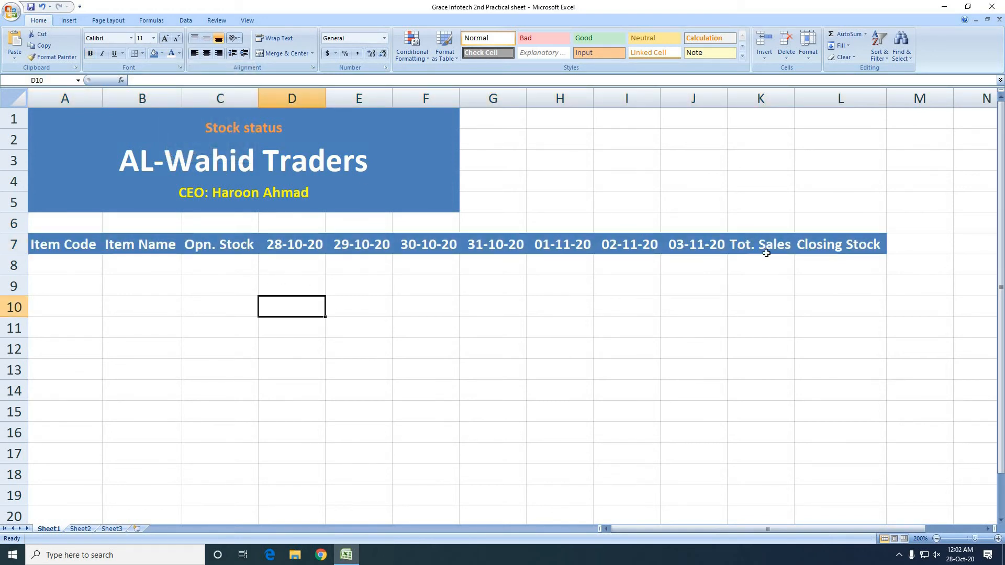
Extend the merged, centered heading block so that it spans A1:L5
{"action": "left_click_drag", "start_coordinate": [430, 182], "coordinate": [832, 182]}
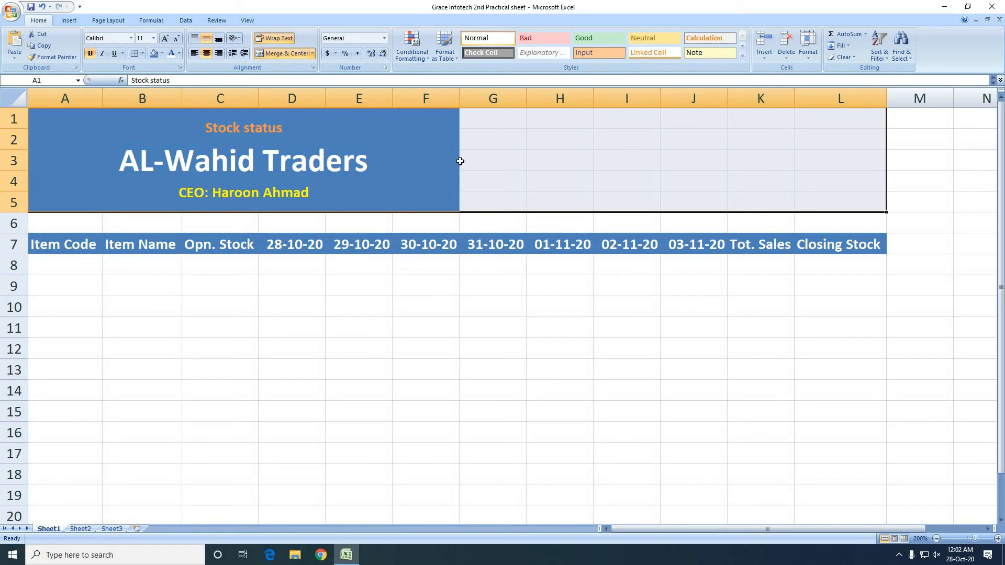
{"action": "left_click", "coordinate": [293, 52]}
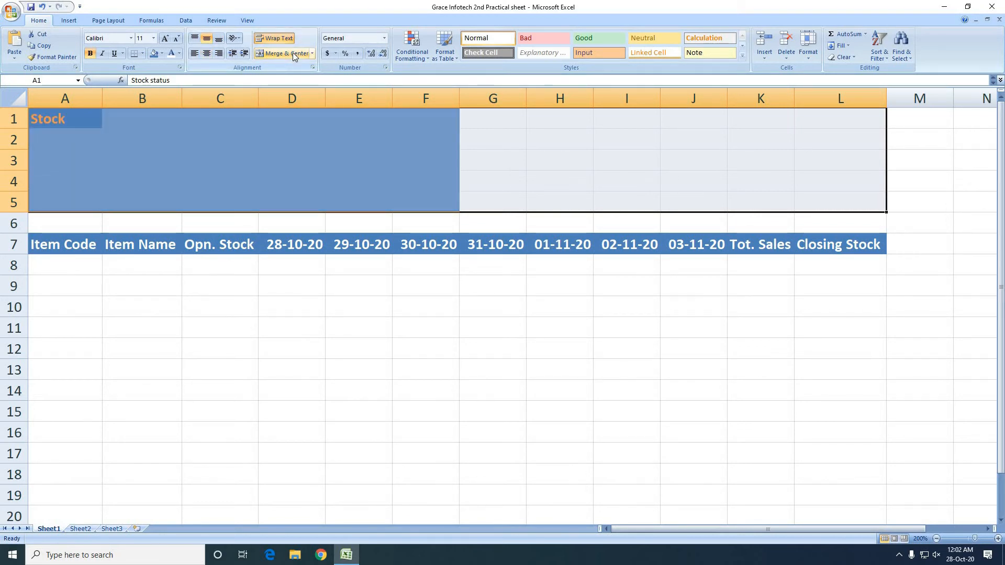
{"action": "left_click", "coordinate": [294, 53]}
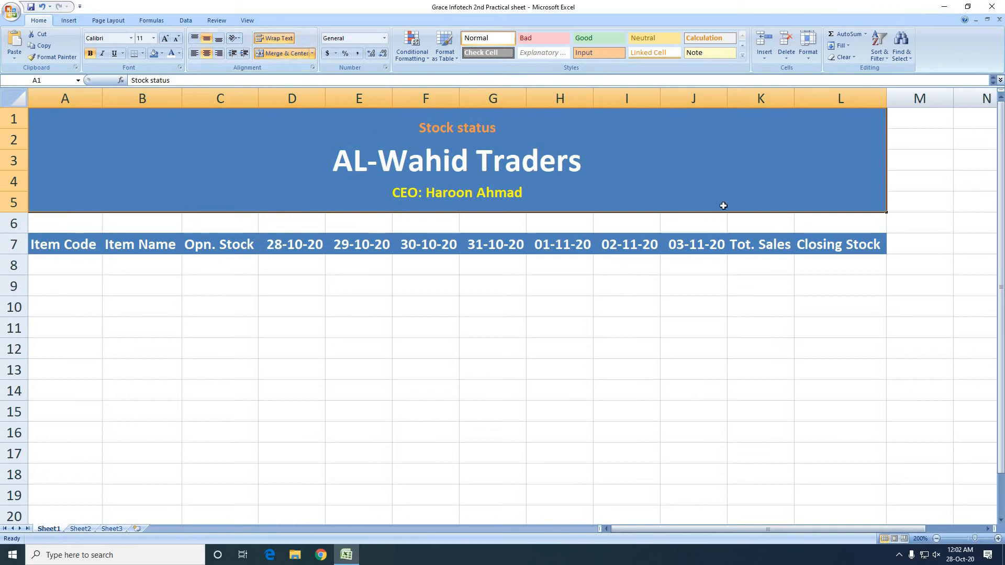
{"action": "left_click", "coordinate": [247, 342]}
Enter item code 101 in A8 and fill it down as an increasing series to 110 in A17
{"action": "left_click", "coordinate": [82, 265]}
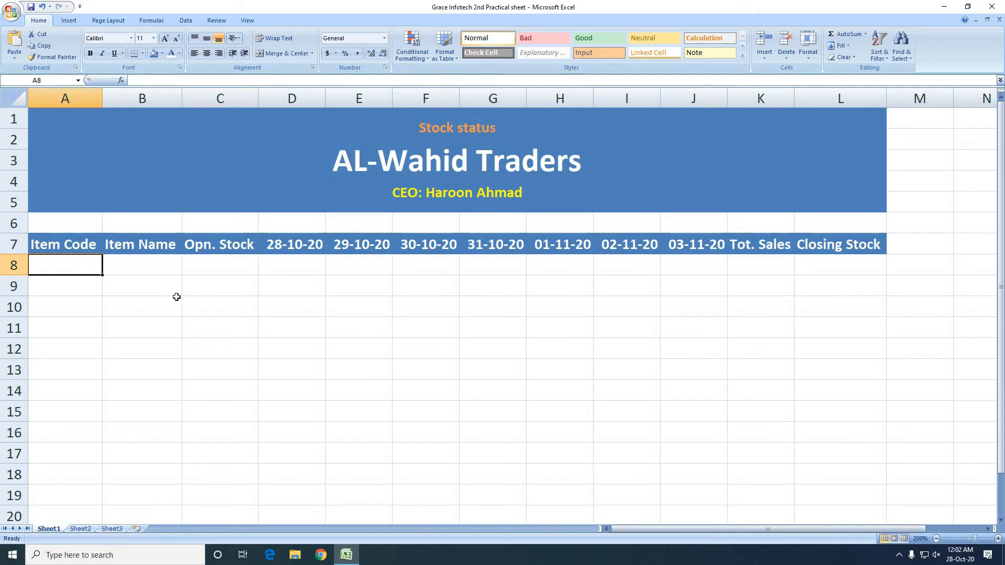
{"action": "type", "text": "101"}
{"action": "key", "text": "Return"}
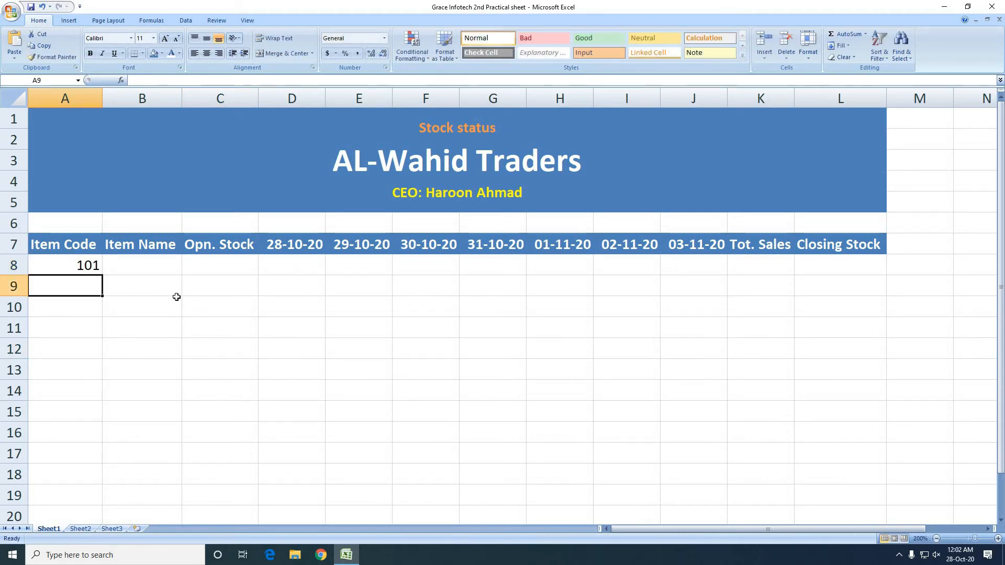
{"action": "left_click", "coordinate": [81, 265]}
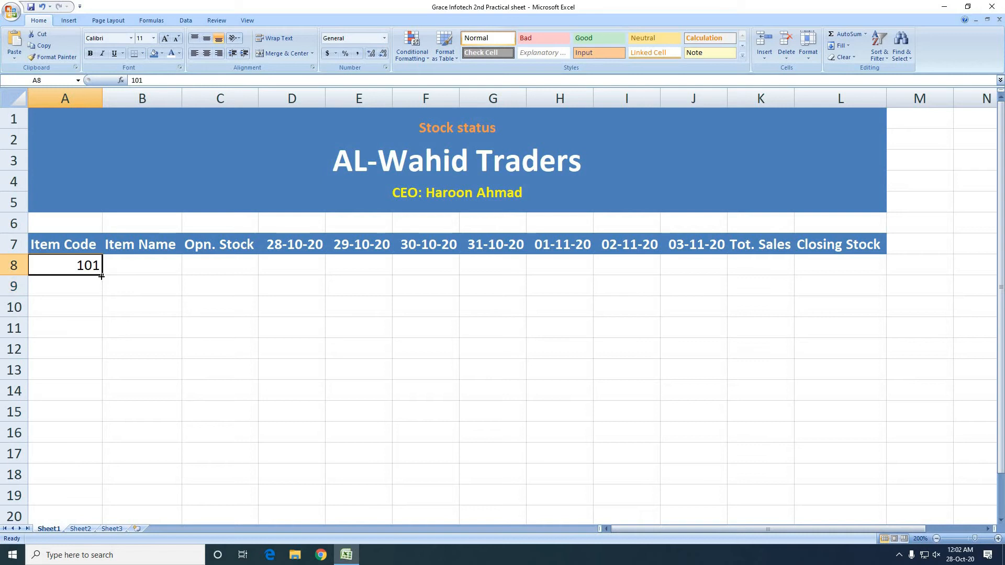
{"action": "left_click_drag", "start_coordinate": [101, 276], "coordinate": [105, 386]}
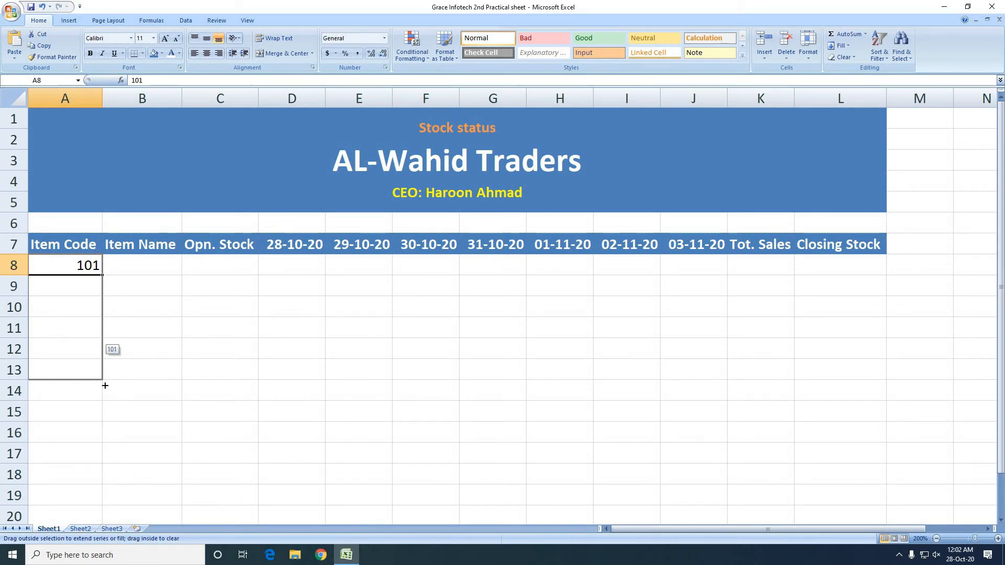
{"action": "key", "text": "ctrl"}
{"action": "left_click_drag", "start_coordinate": [105, 386], "coordinate": [99, 461]}
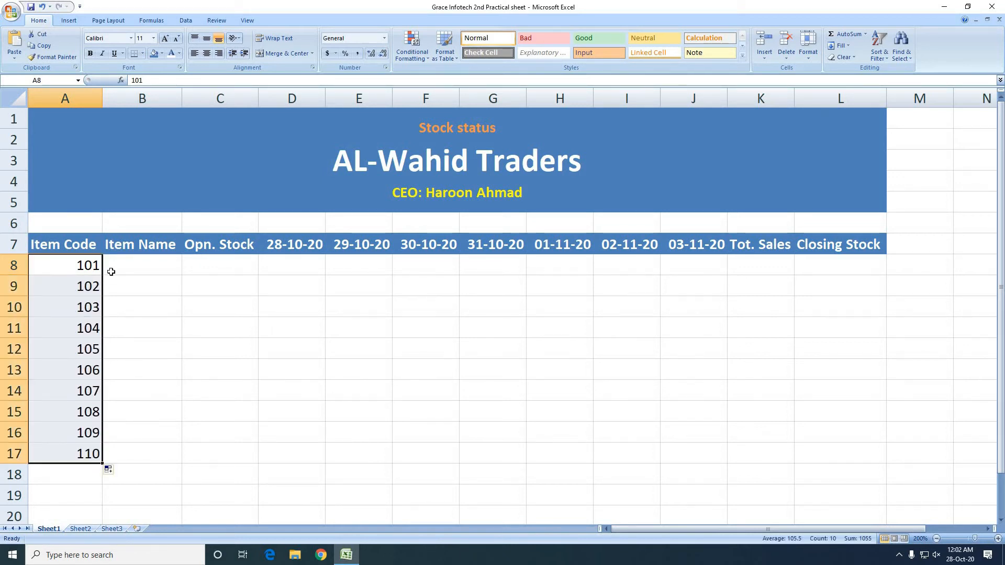
Enter "Keen Beauty" as the item name for code 101 in B8
{"action": "left_click", "coordinate": [128, 266]}
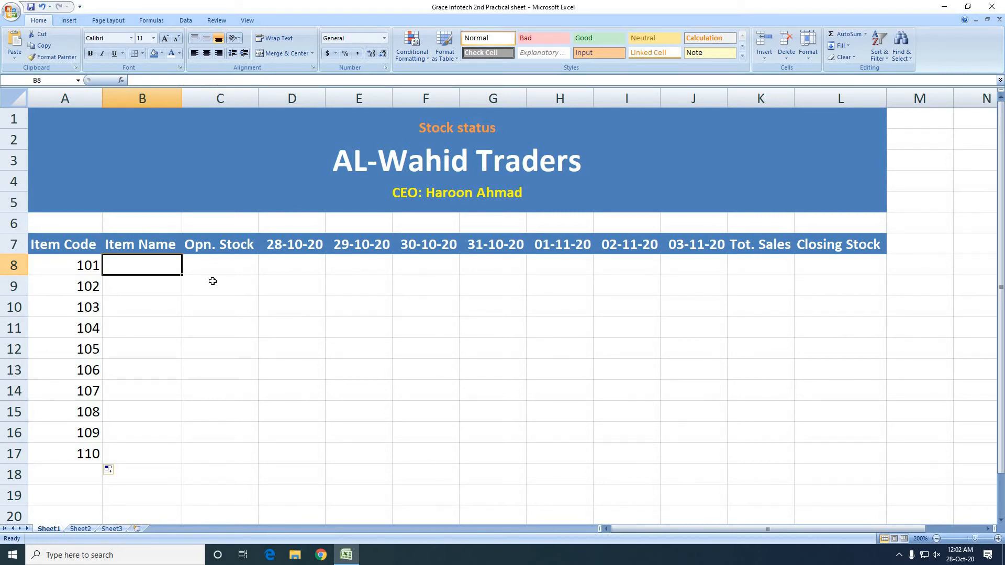
{"action": "type", "text": "Kee"}
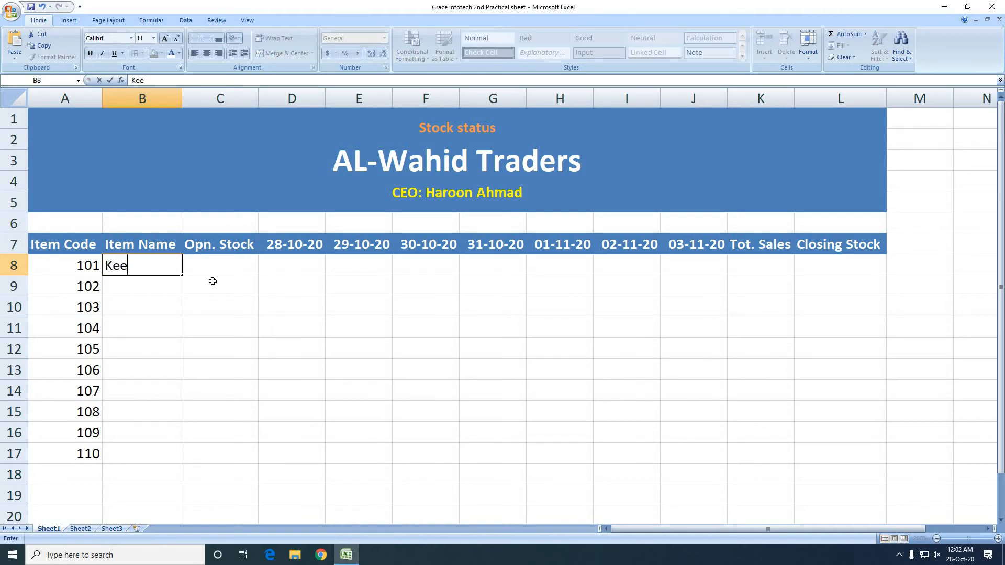
{"action": "type", "text": "n Bea"}
{"action": "type", "text": "u"}
{"action": "key", "text": "BackSpace"}
{"action": "type", "text": "eauty"}
{"action": "key", "text": "Return"}
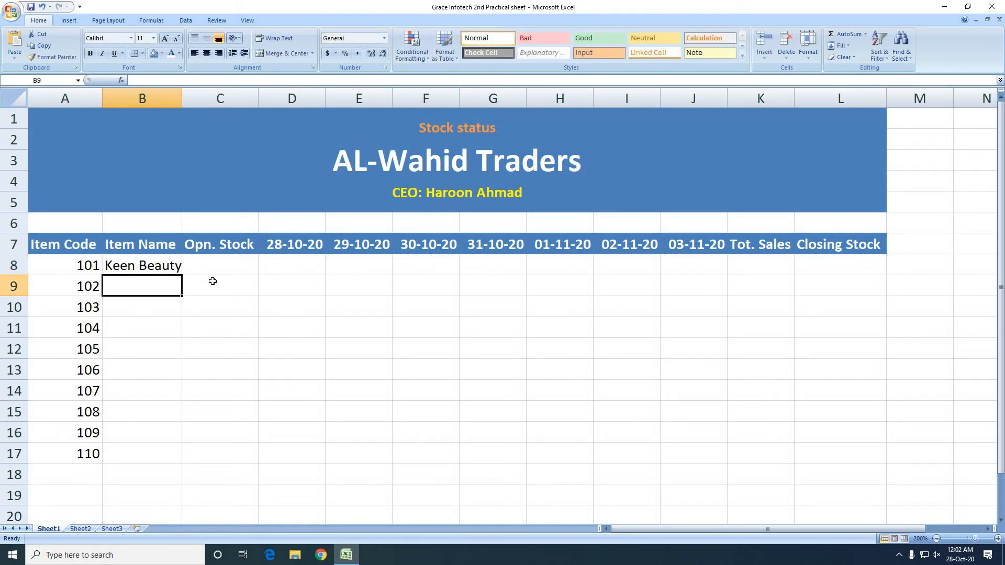
Enter the item names Lotion, Cream, Powder and Lipstick in B9:B12
{"action": "type", "text": "Lo"}
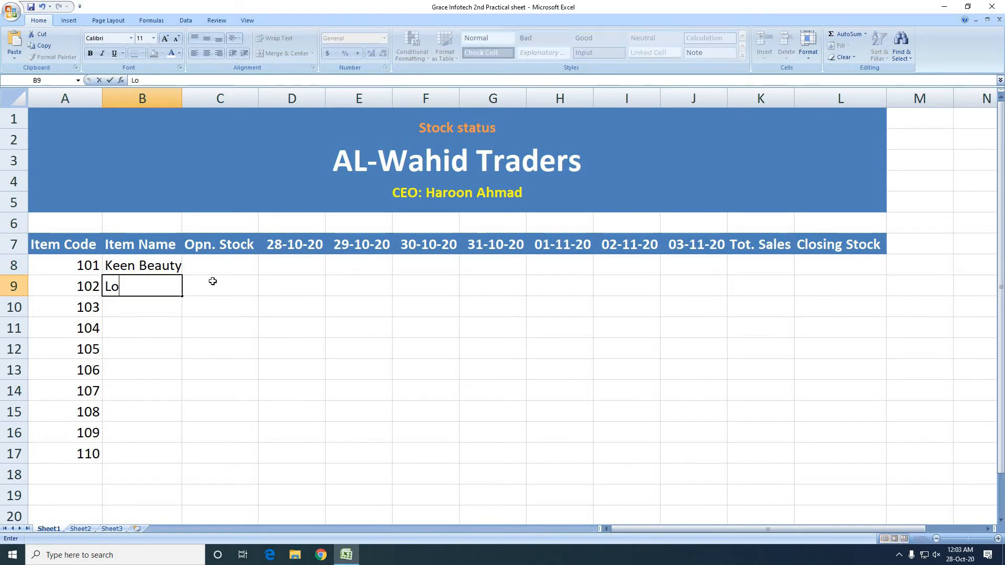
{"action": "type", "text": "tion"}
{"action": "key", "text": "Return"}
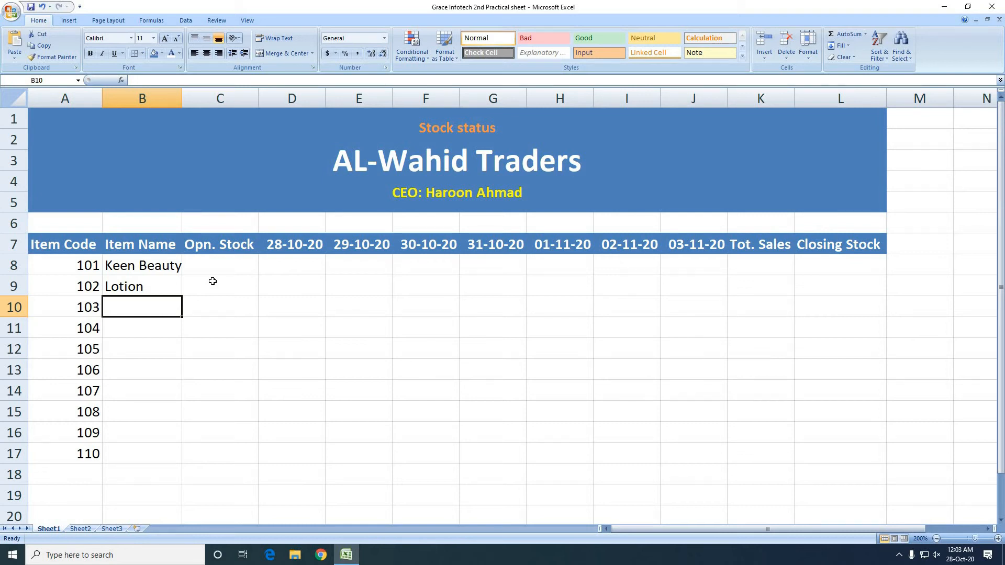
{"action": "type", "text": "Cream"}
{"action": "key", "text": "Return"}
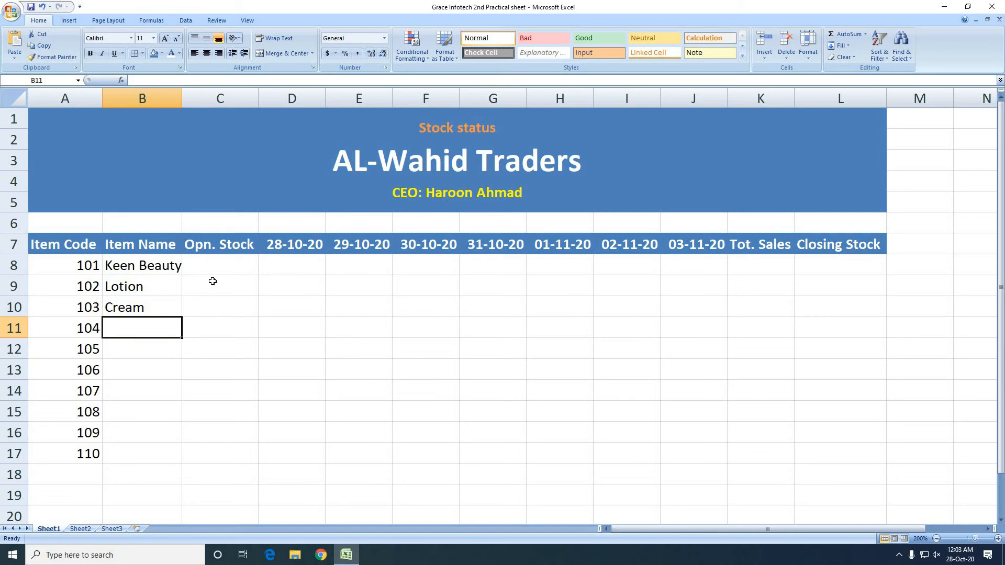
{"action": "type", "text": "Powd"}
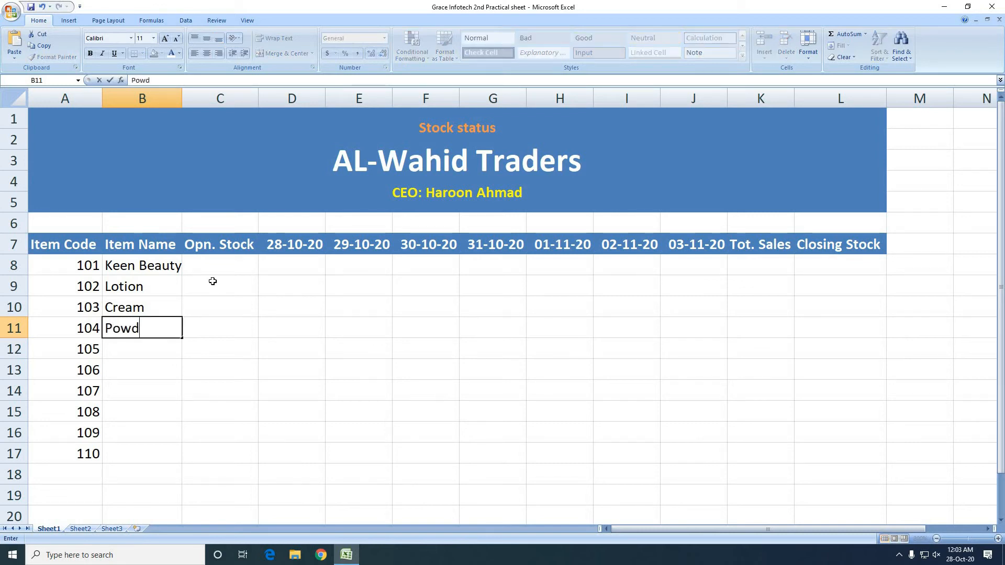
{"action": "type", "text": "er"}
{"action": "key", "text": "Return"}
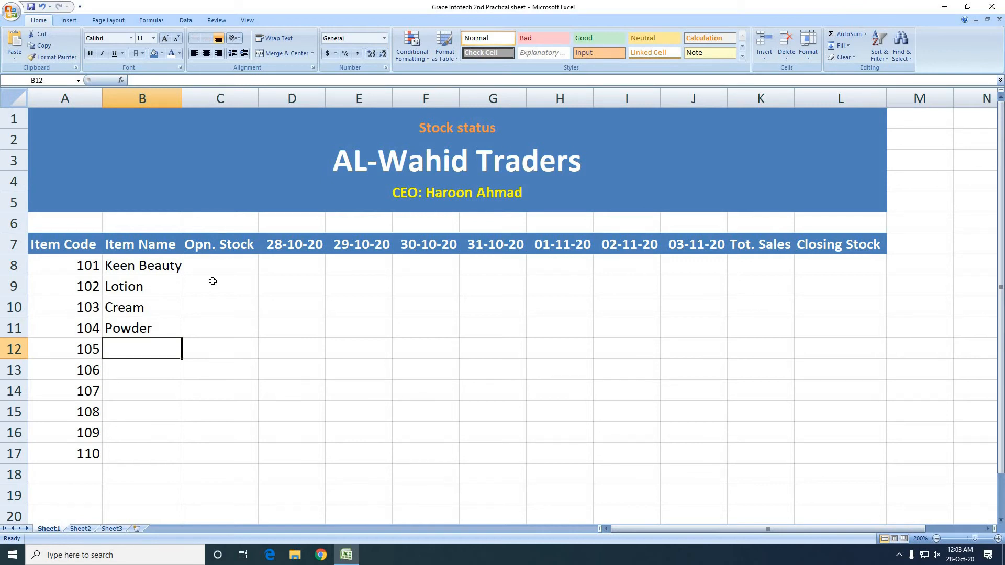
{"action": "type", "text": "Li"}
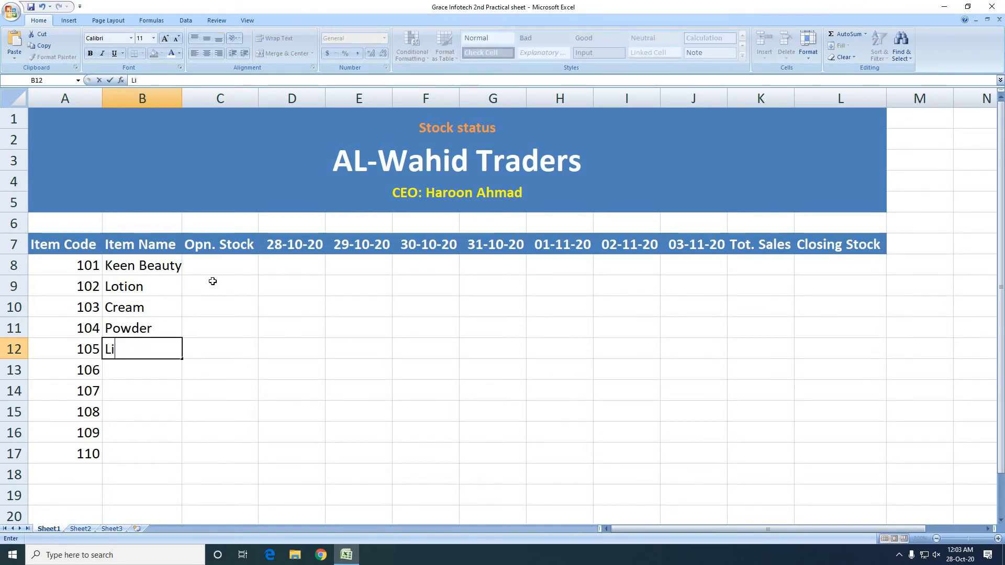
{"action": "type", "text": "pstick"}
{"action": "key", "text": "Return"}
AutoFit the width of column B to the item names and make C8 the active cell
{"action": "key", "text": "Right"}
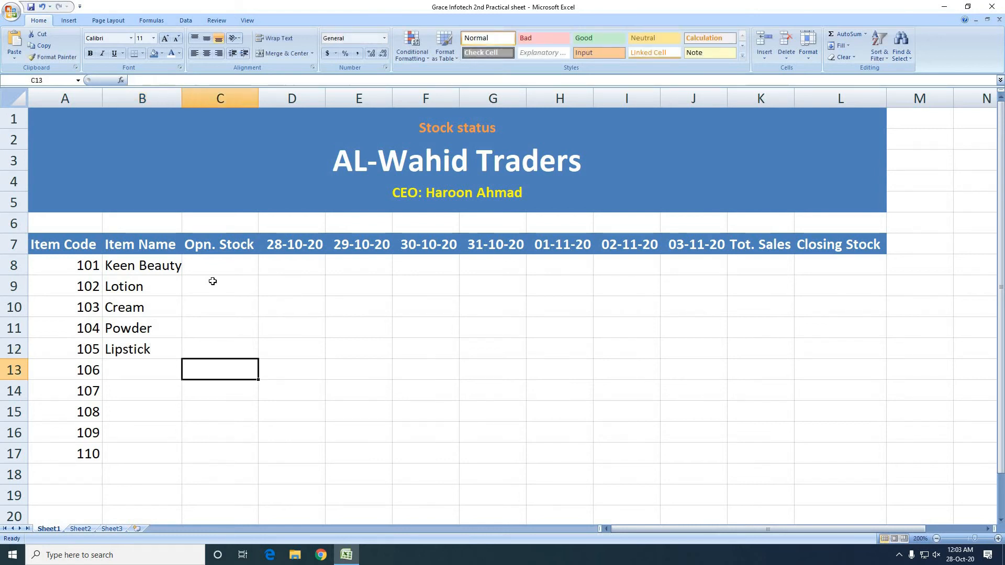
{"action": "key", "text": "Up"}
{"action": "key", "text": "Up"}
{"action": "key", "text": "Up"}
{"action": "key", "text": "Up"}
{"action": "key", "text": "Up"}
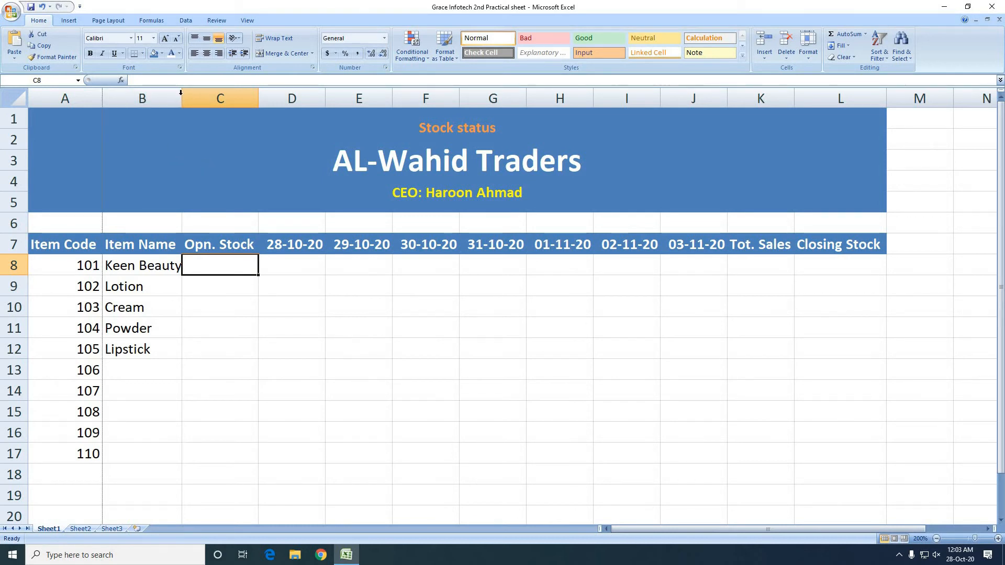
{"action": "double_click", "coordinate": [181, 95]}
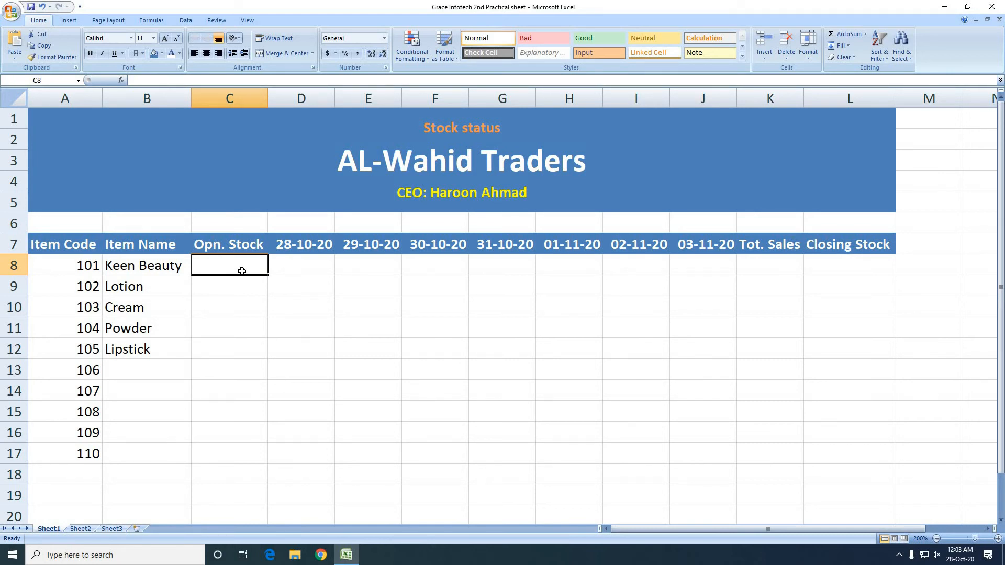
Enter the opening stock values 500, 350, 250, 150 and 400 in C8:C12
{"action": "type", "text": "500"}
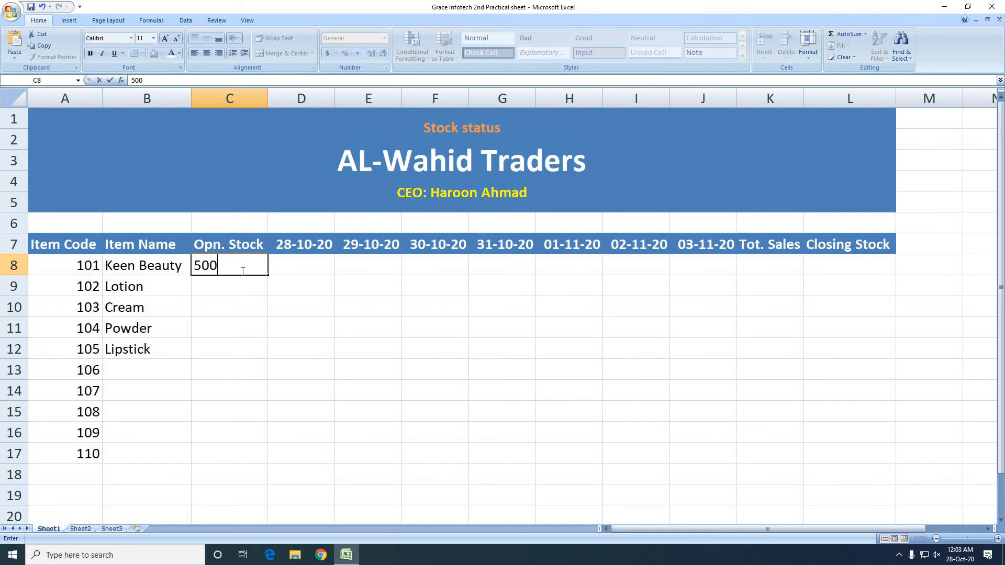
{"action": "key", "text": "Return"}
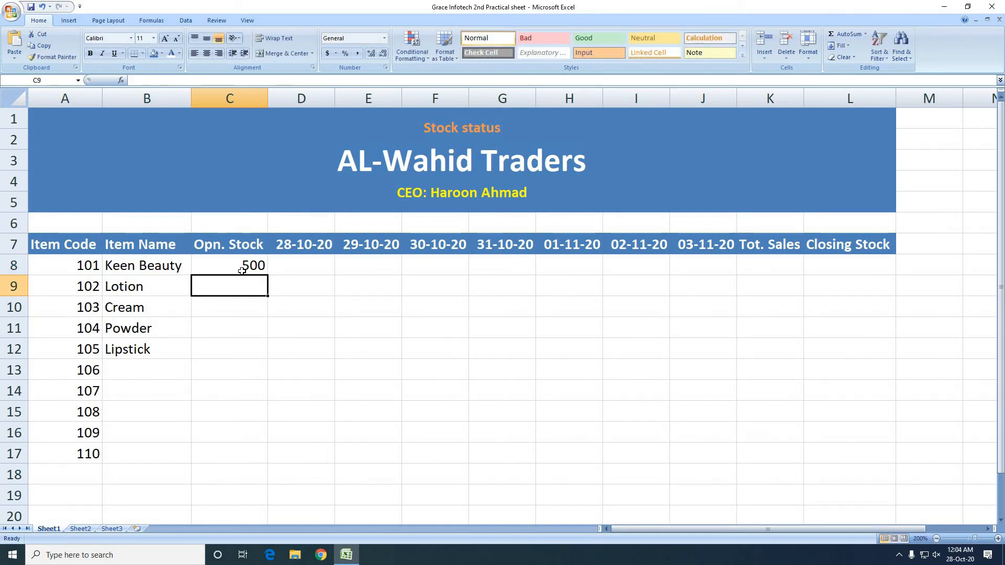
{"action": "type", "text": "350"}
{"action": "key", "text": "Return"}
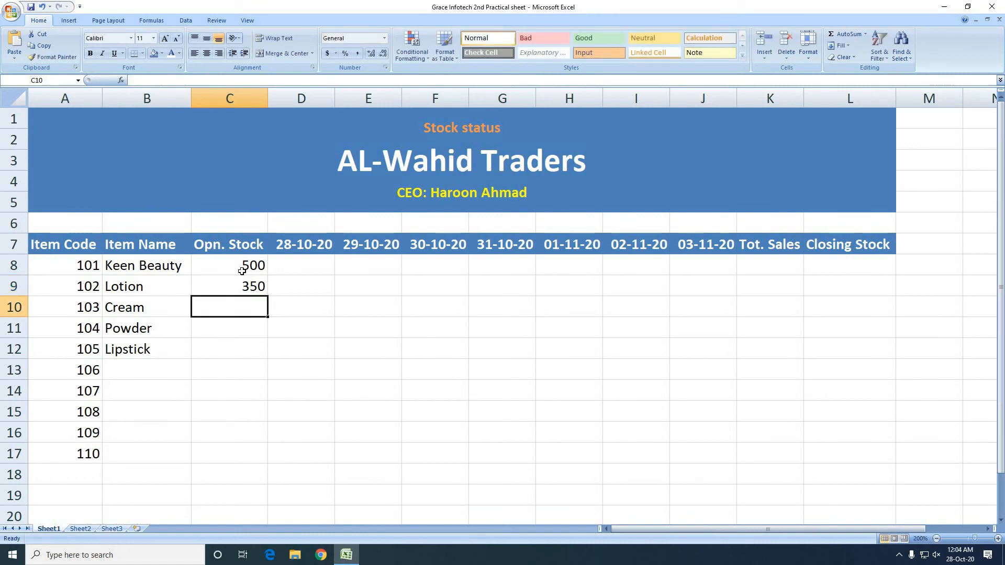
{"action": "type", "text": "250"}
{"action": "key", "text": "Return"}
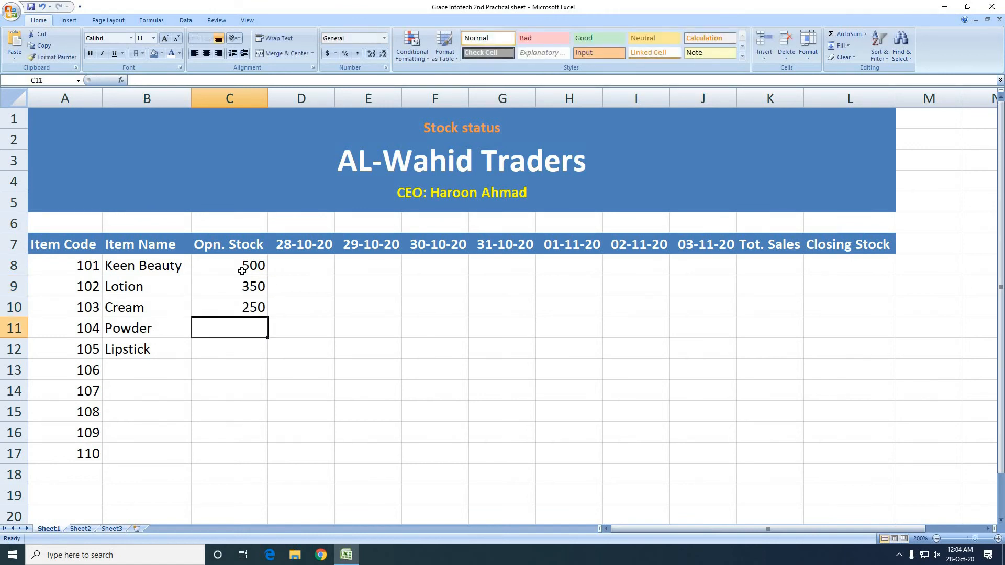
{"action": "type", "text": "150"}
{"action": "key", "text": "Return"}
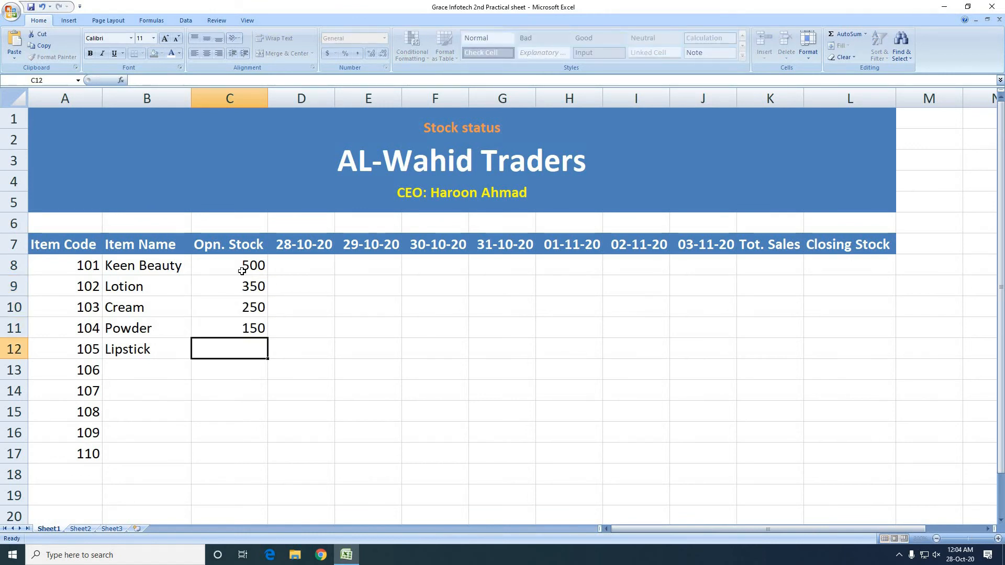
{"action": "type", "text": "400"}
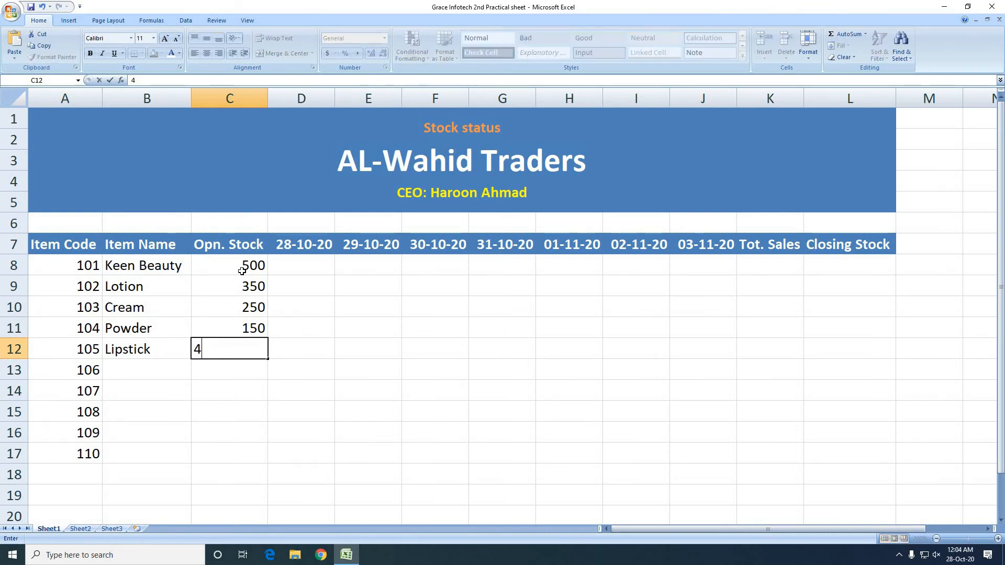
{"action": "key", "text": "Right"}
{"action": "key", "text": "Up"}
{"action": "key", "text": "Up"}
{"action": "key", "text": "Up"}
{"action": "key", "text": "Up"}
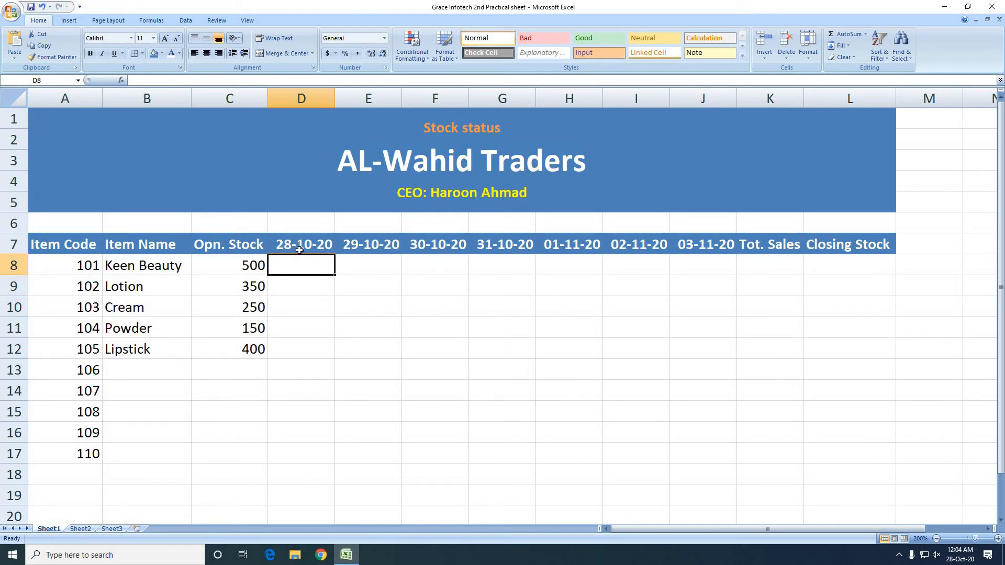
Look up the weekday of 28-10-20 in the system calendar and enter "Wednesday" above that date in D6
{"action": "left_click", "coordinate": [305, 223]}
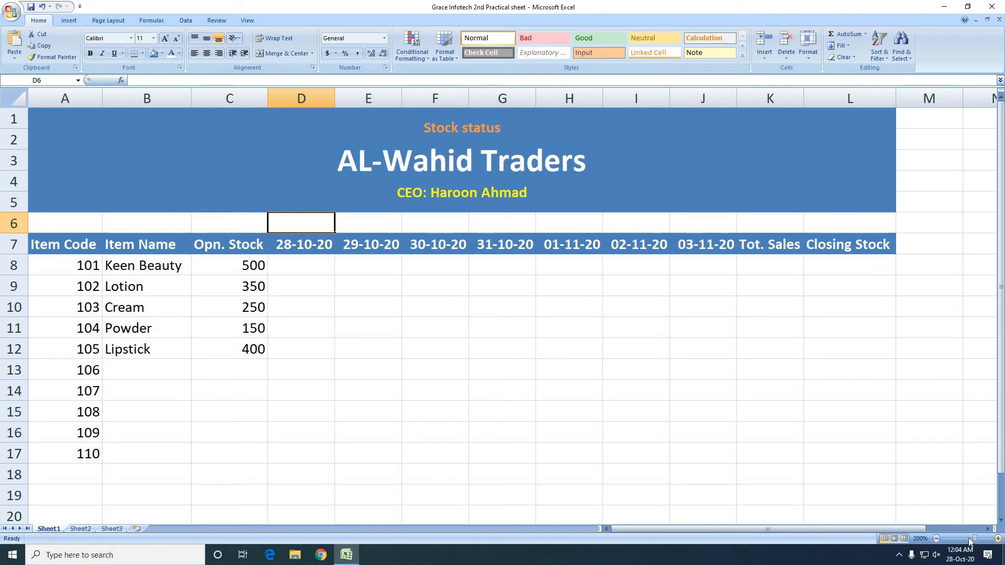
{"action": "left_click", "coordinate": [961, 556]}
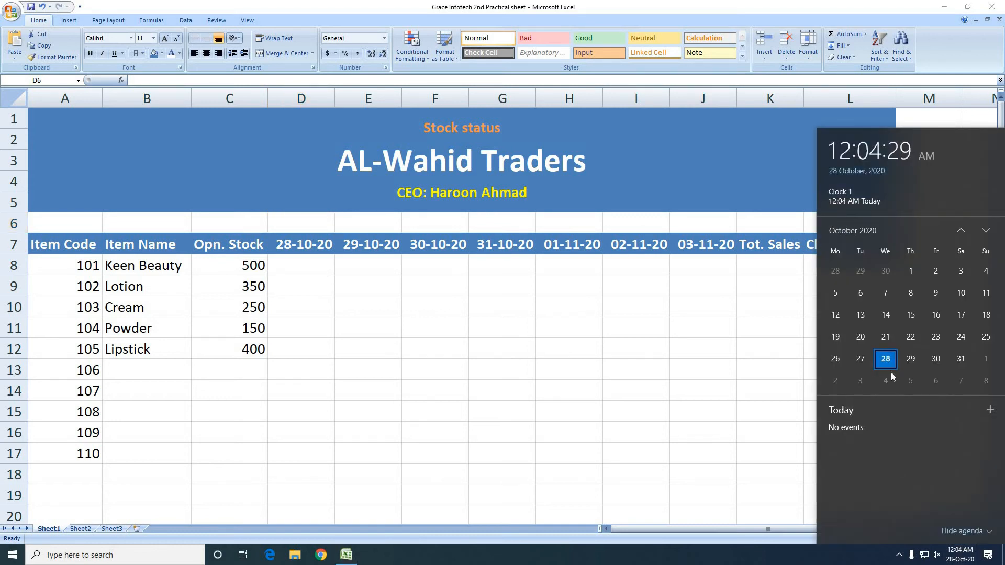
{"action": "left_click", "coordinate": [240, 224]}
{"action": "left_click", "coordinate": [237, 221]}
{"action": "left_click", "coordinate": [323, 229]}
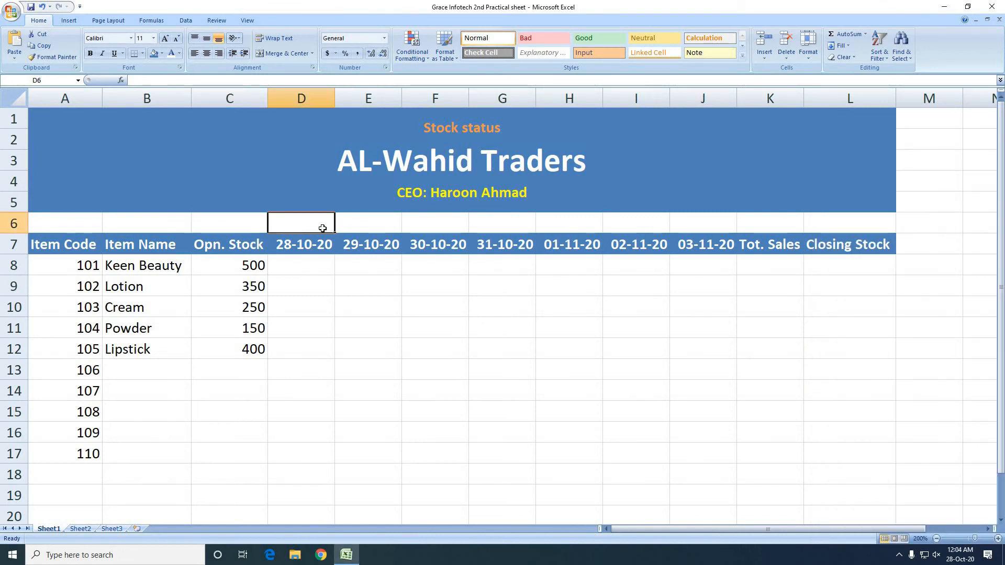
{"action": "type", "text": "Wed"}
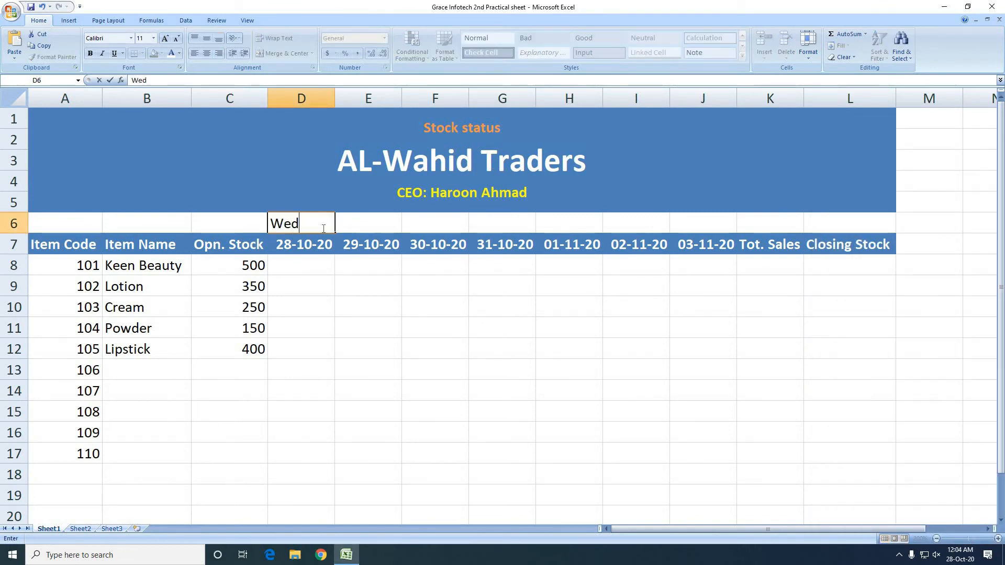
{"action": "type", "text": "nesday"}
{"action": "key", "text": "Return"}
{"action": "left_click", "coordinate": [322, 227]}
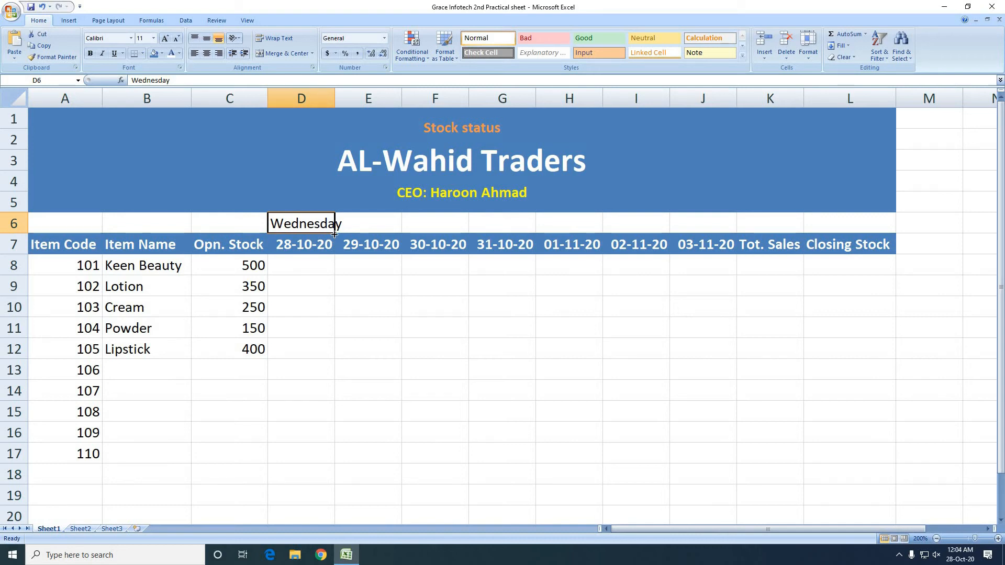
Fill the weekday series from D6 across to J6 and AutoFit the width of column D
{"action": "left_click_drag", "start_coordinate": [335, 234], "coordinate": [730, 235]}
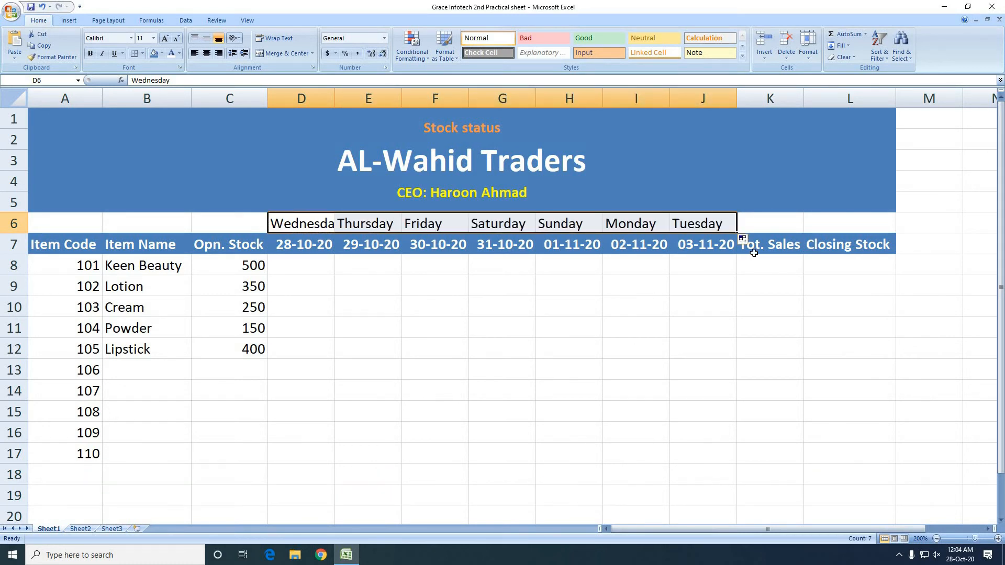
{"action": "left_click", "coordinate": [300, 224]}
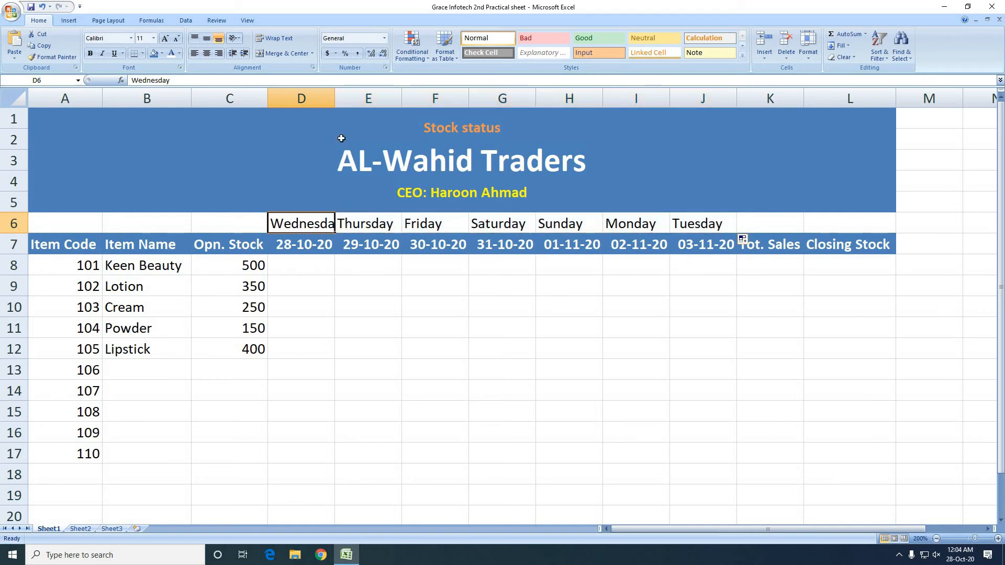
{"action": "double_click", "coordinate": [334, 99]}
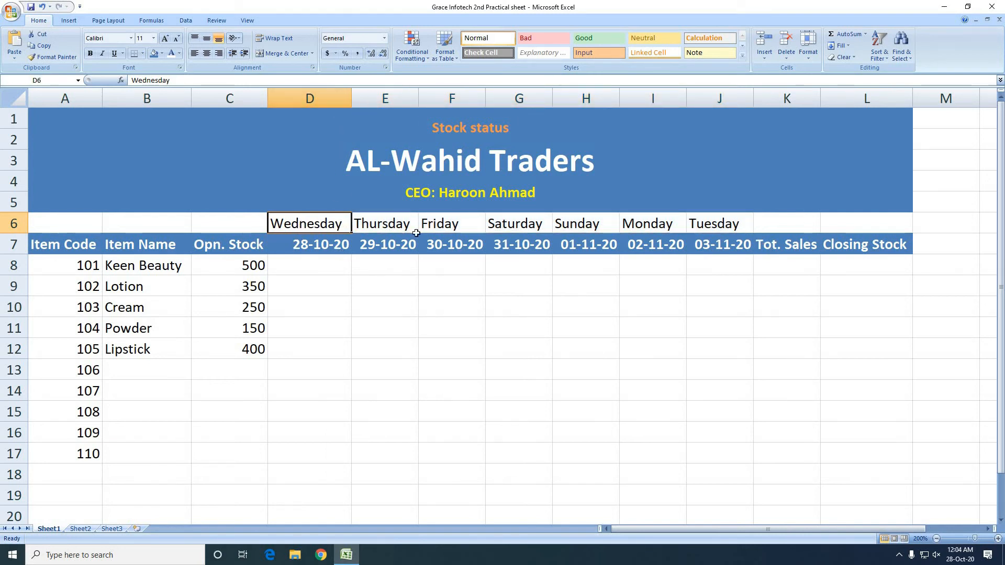
Format the weekday cells D6:J6 with a purple fill, centred alignment and bold white text
{"action": "left_click_drag", "start_coordinate": [315, 225], "coordinate": [728, 226]}
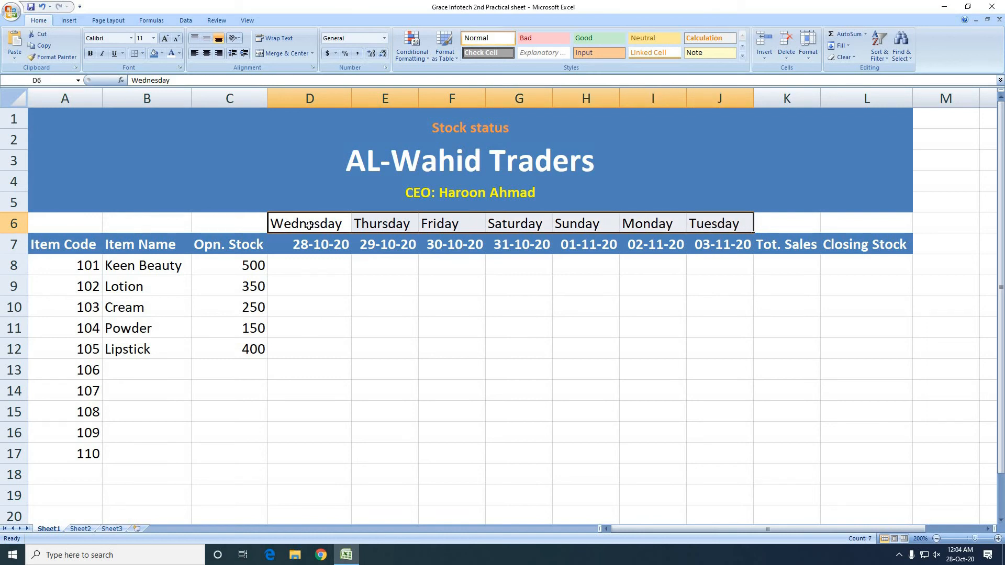
{"action": "left_click", "coordinate": [162, 54]}
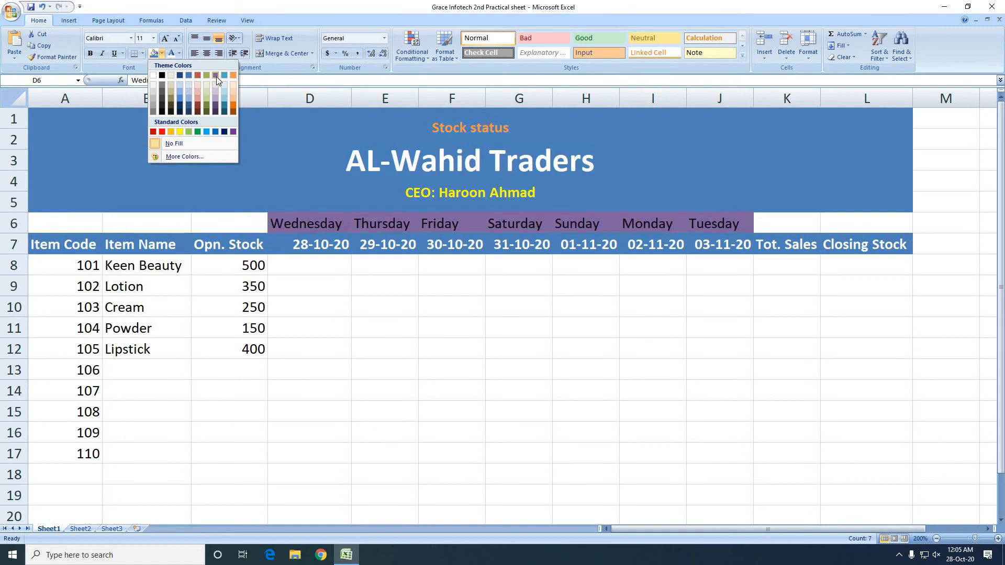
{"action": "left_click", "coordinate": [216, 99]}
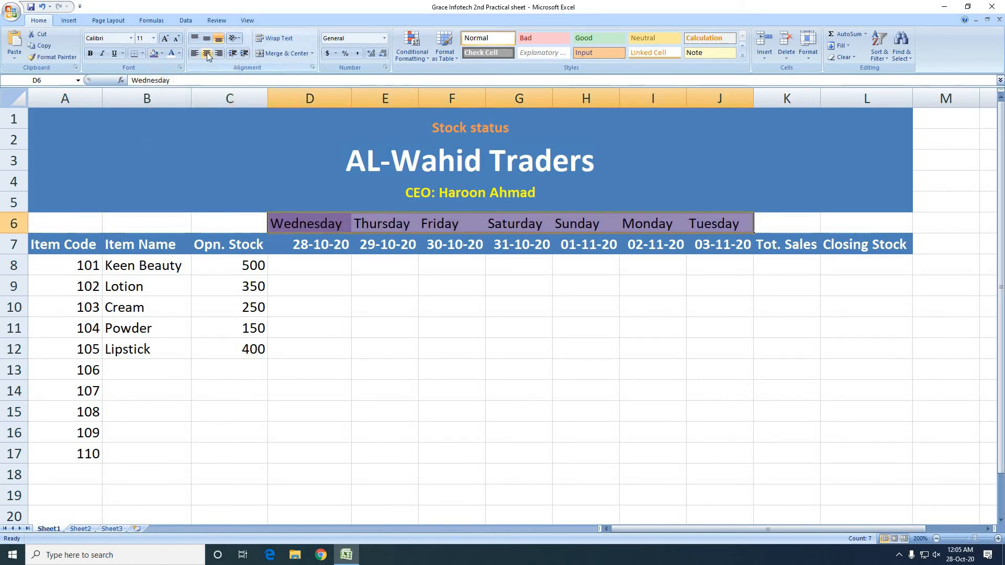
{"action": "left_click", "coordinate": [206, 54]}
{"action": "left_click", "coordinate": [92, 54]}
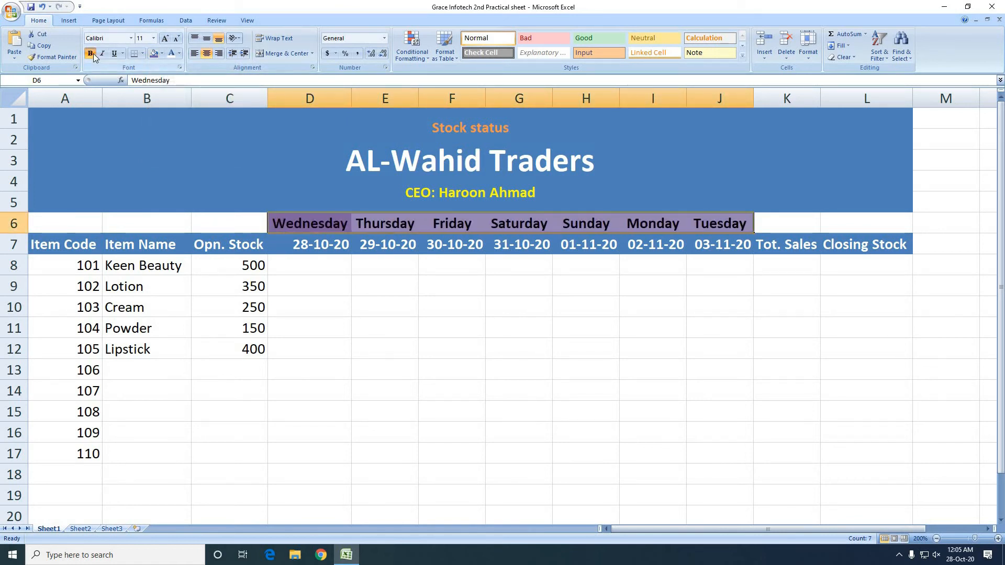
{"action": "left_click", "coordinate": [172, 53]}
{"action": "left_click", "coordinate": [362, 322]}
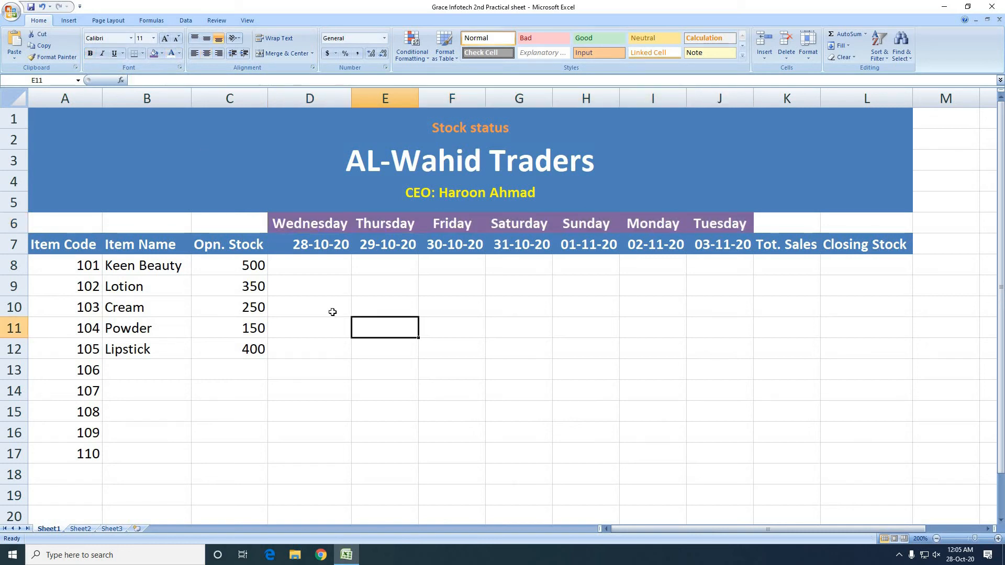
Draw yellow vertical border lines between the weekday cells in D6:J6
{"action": "left_click_drag", "start_coordinate": [322, 221], "coordinate": [706, 218]}
{"action": "left_click", "coordinate": [143, 53]}
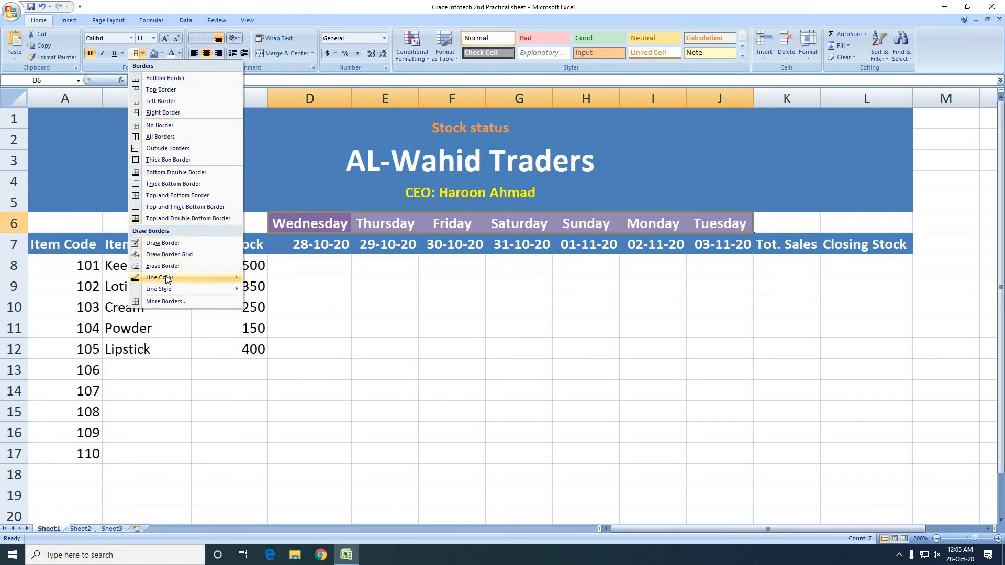
{"action": "mouse_move", "coordinate": [200, 278]}
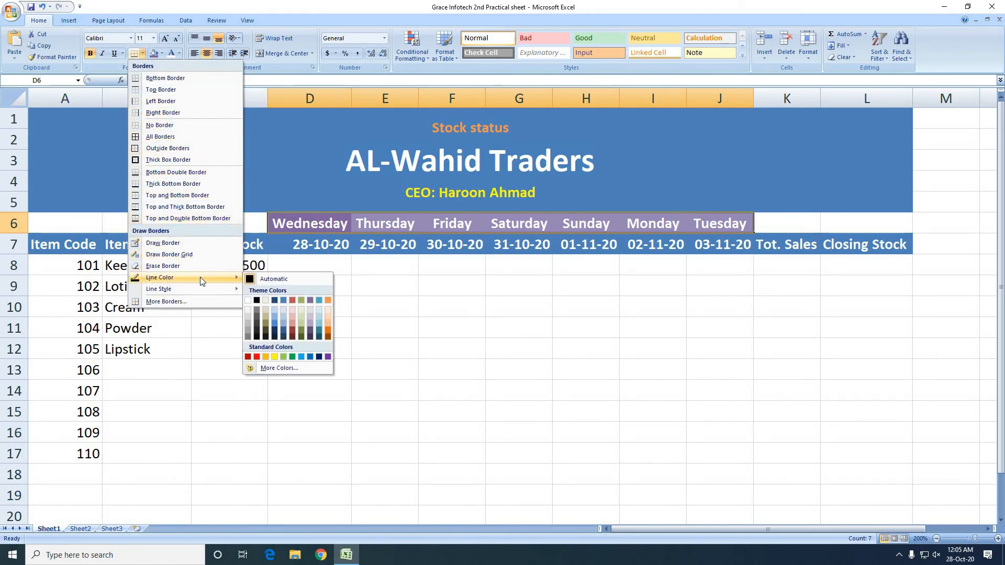
{"action": "left_click", "coordinate": [275, 357]}
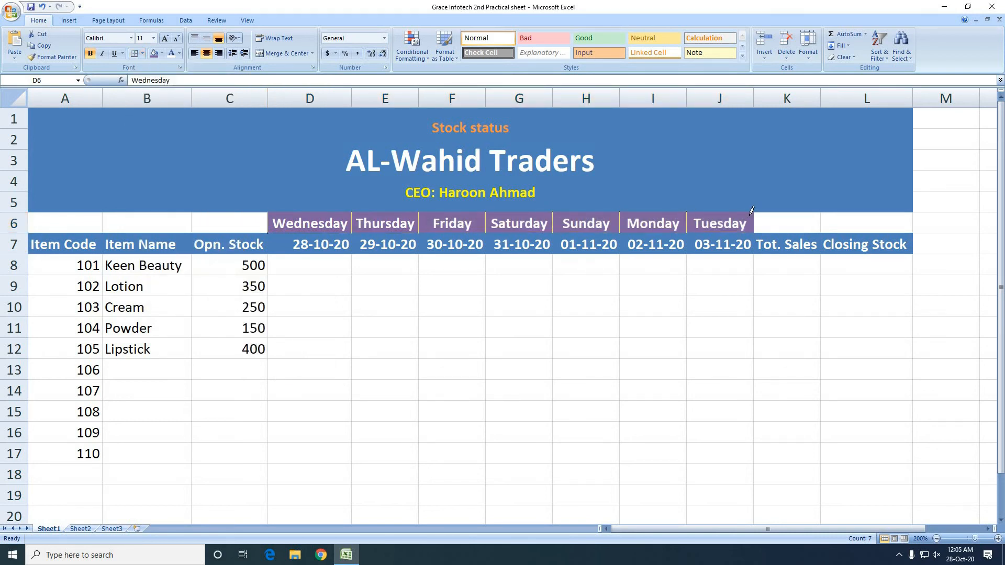
{"action": "key", "text": "Escape"}
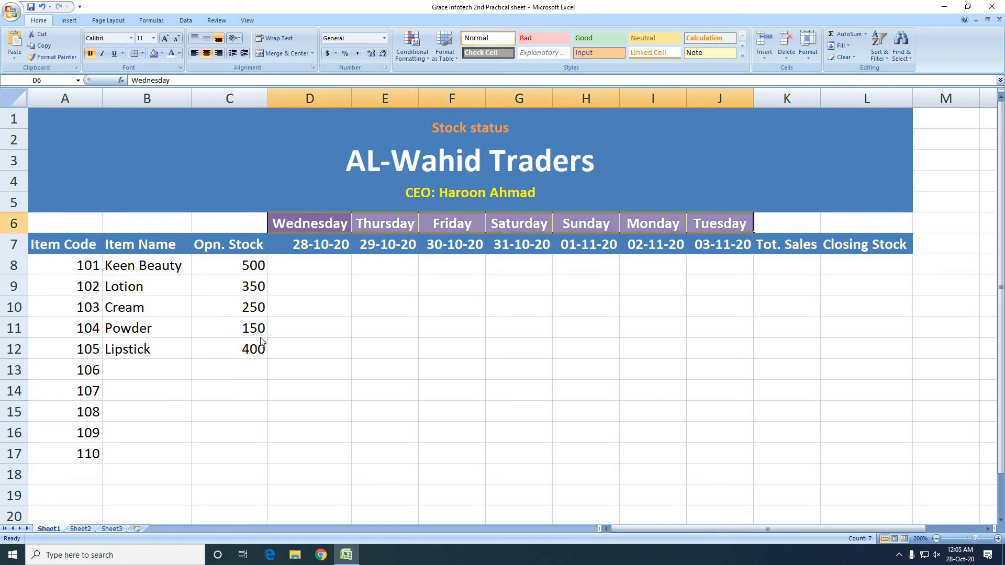
Centre the dates in D7:J7 horizontally
{"action": "left_click", "coordinate": [325, 273]}
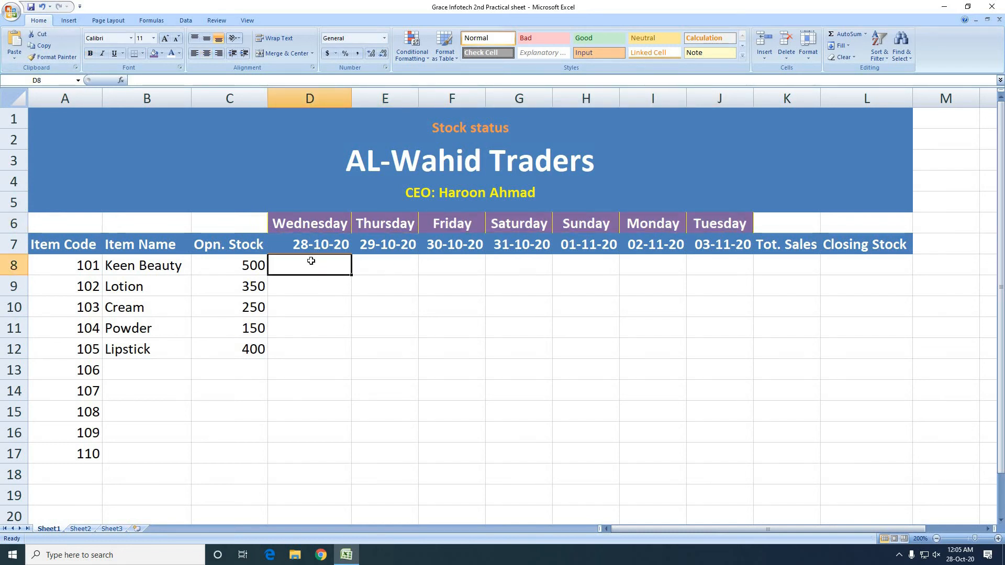
{"action": "left_click_drag", "start_coordinate": [312, 249], "coordinate": [750, 252]}
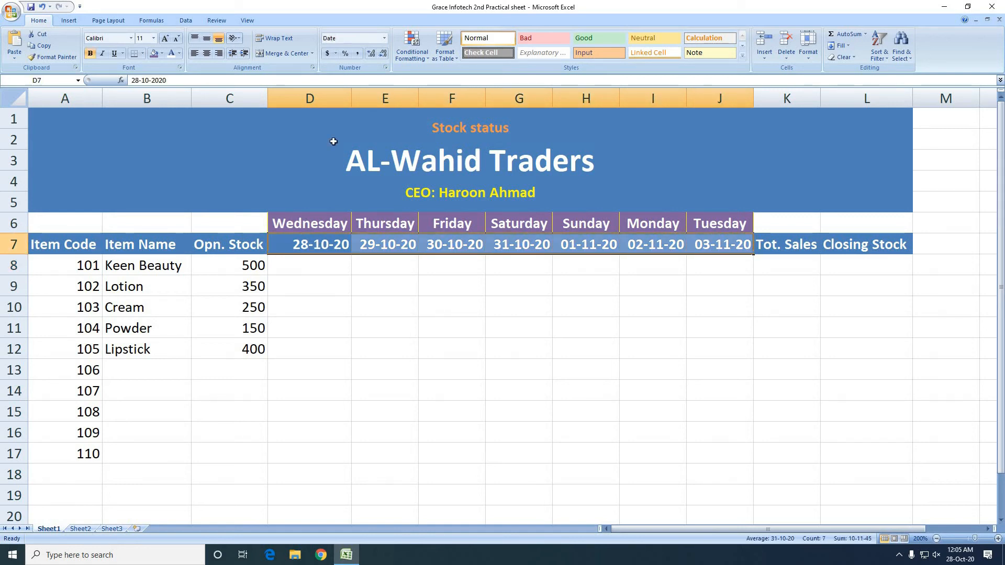
{"action": "left_click", "coordinate": [206, 53]}
Enter the daily sales of Keen Beauty as 40, 35, 45, 25, 26, 29 and 42 in D8:J8
{"action": "left_click", "coordinate": [306, 271]}
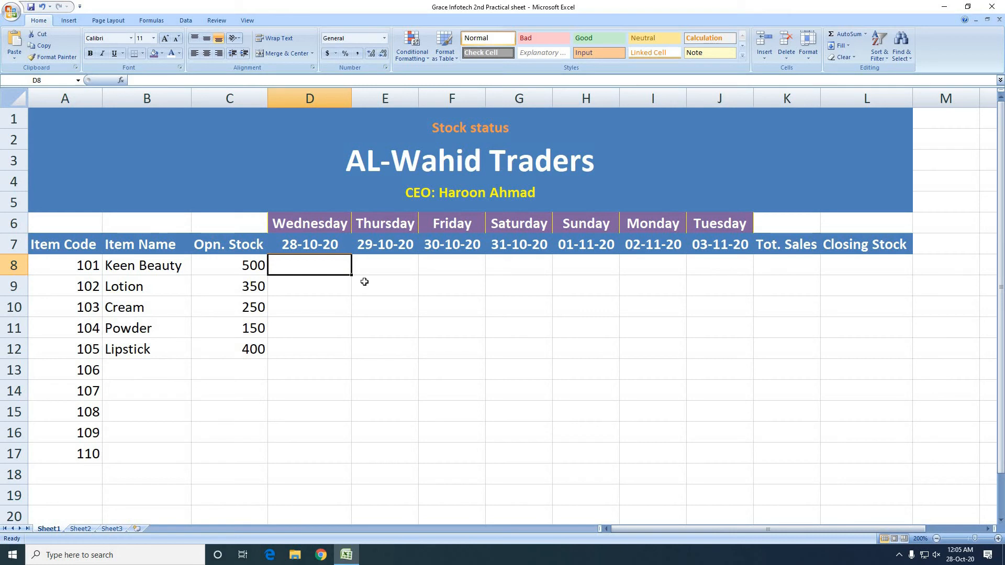
{"action": "type", "text": "40"}
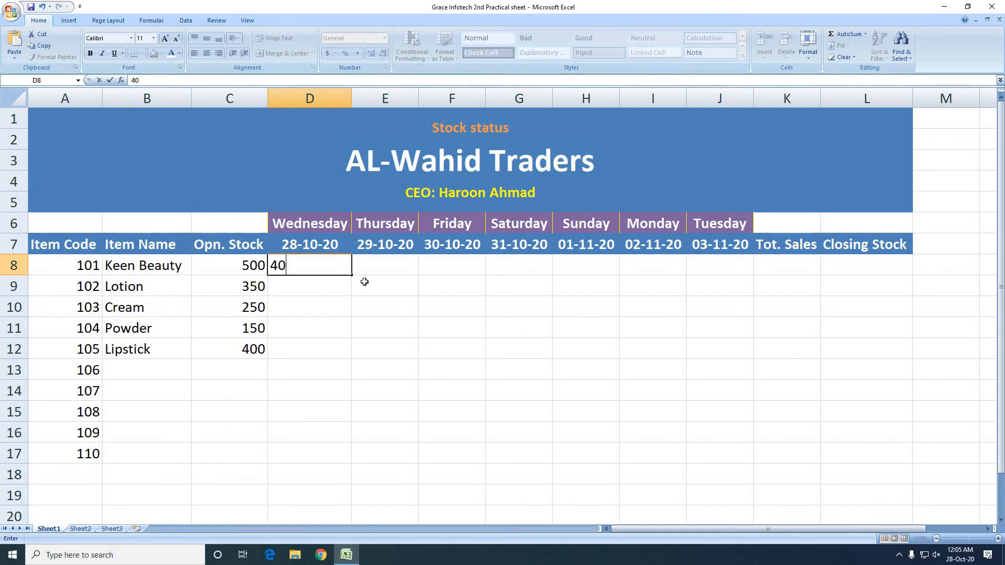
{"action": "key", "text": "Tab"}
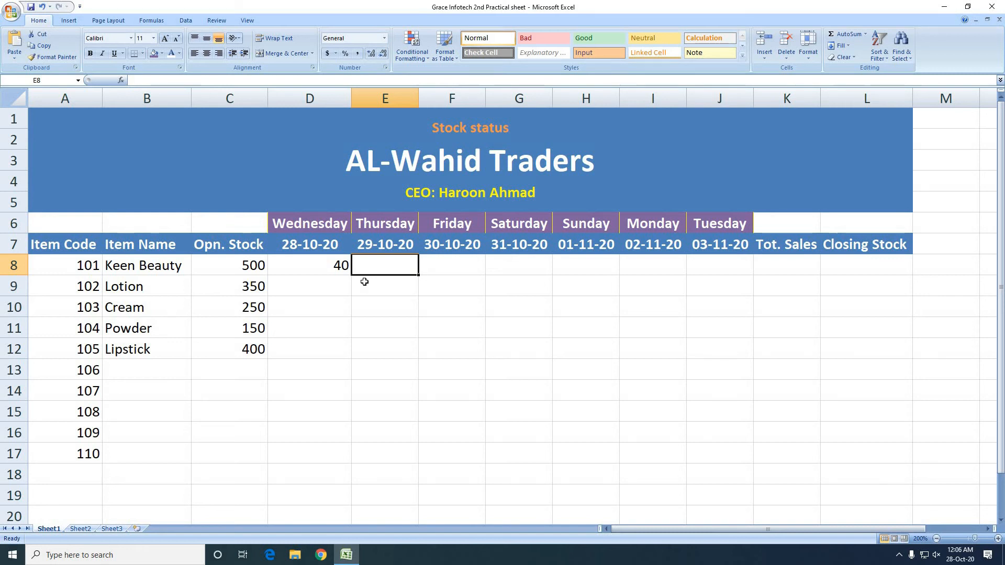
{"action": "type", "text": "35"}
{"action": "key", "text": "Tab"}
{"action": "type", "text": "45"}
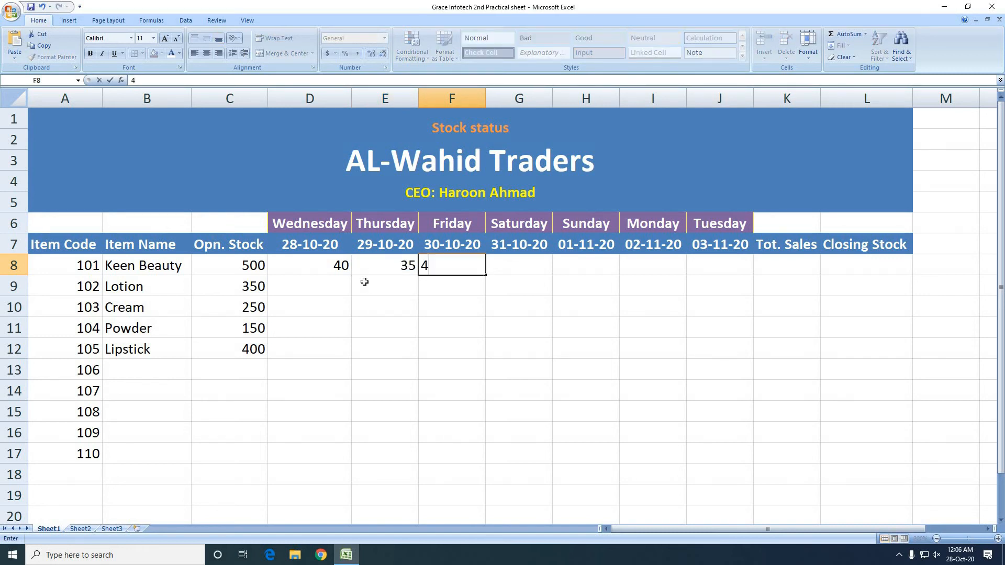
{"action": "key", "text": "Tab"}
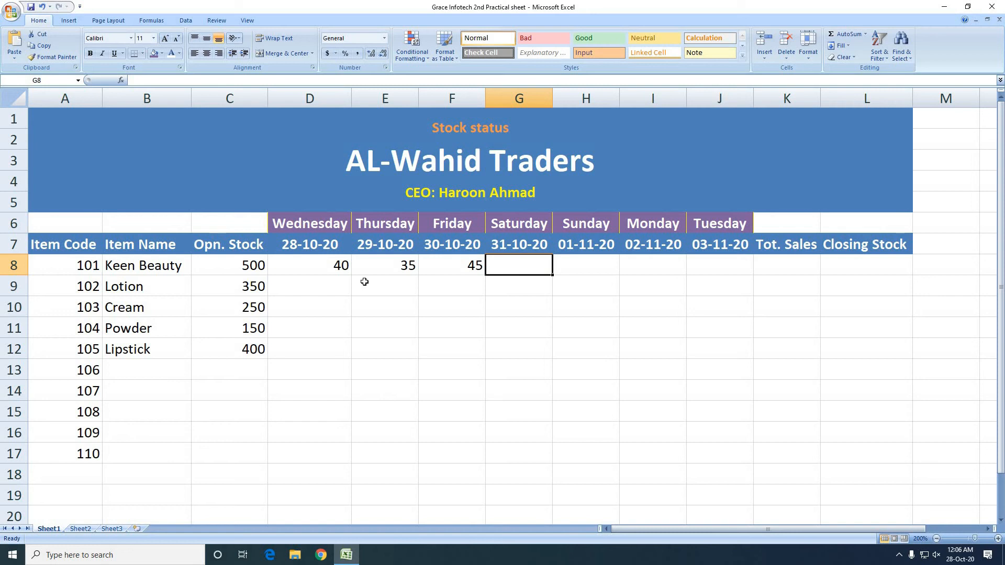
{"action": "type", "text": "25"}
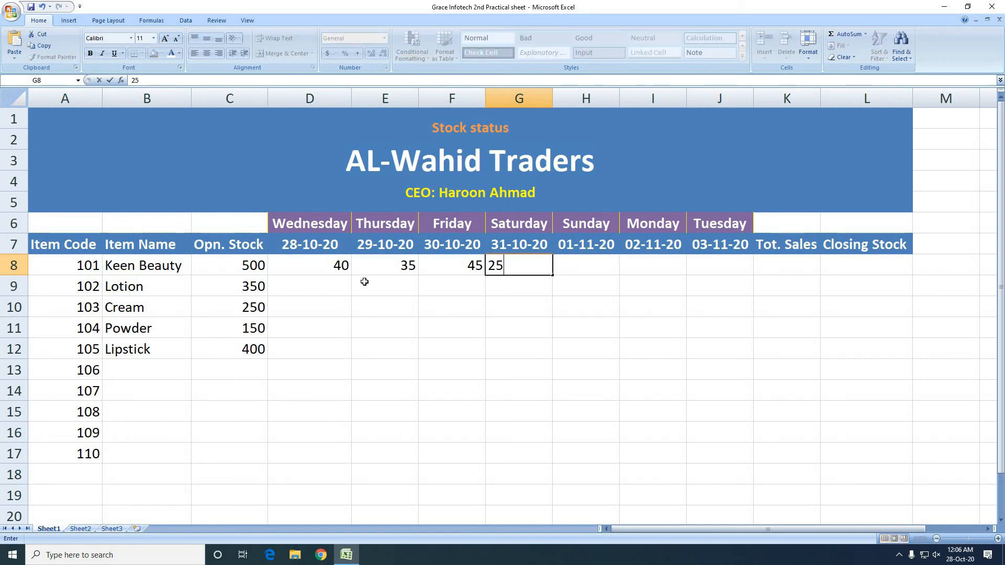
{"action": "key", "text": "Tab"}
{"action": "type", "text": "26"}
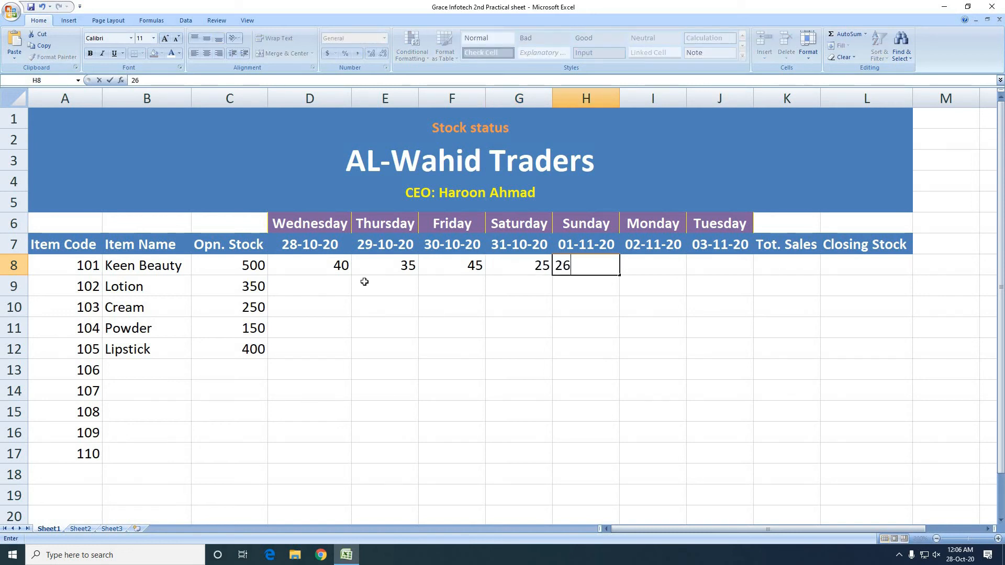
{"action": "key", "text": "Tab"}
{"action": "type", "text": "29"}
{"action": "key", "text": "Tab"}
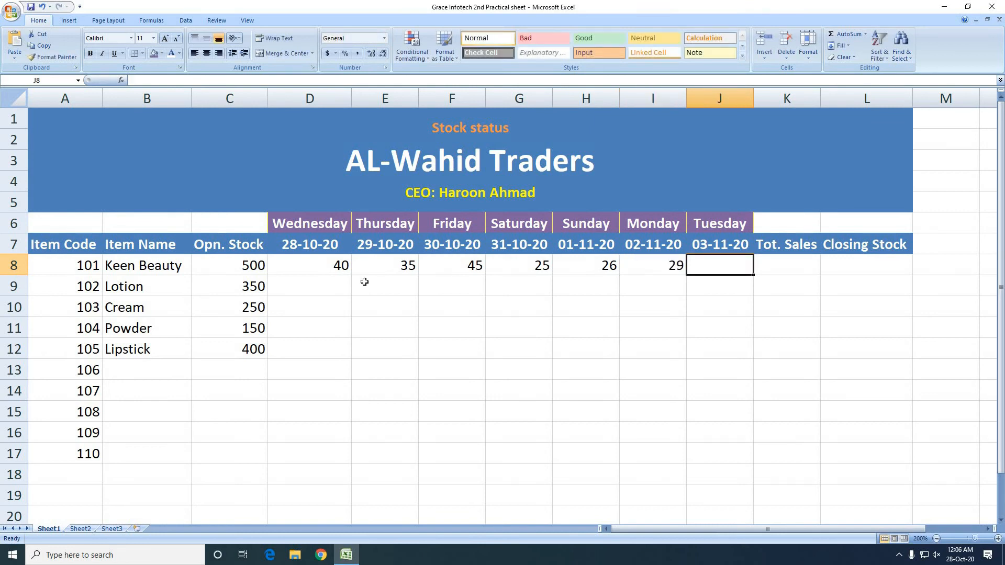
{"action": "type", "text": "42"}
{"action": "key", "text": "Tab"}
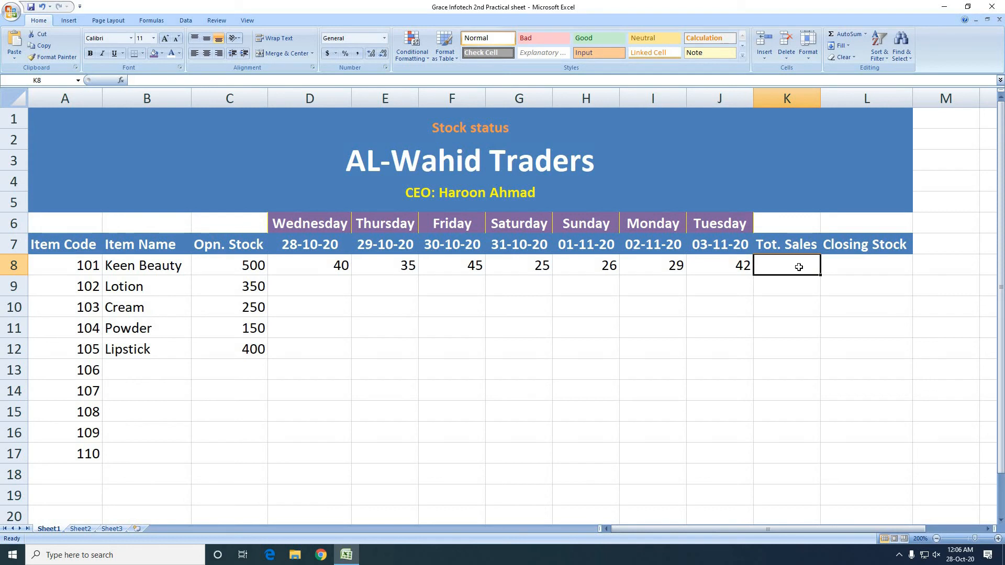
Calculate the total sales of Keen Beauty in K8 with the formula =SUM(D8:J8)
{"action": "type", "text": "="}
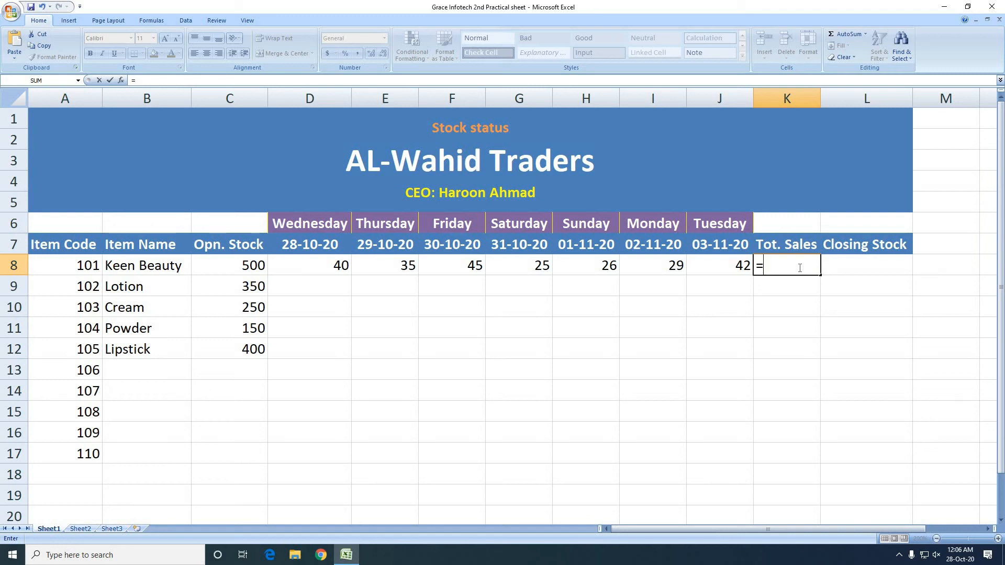
{"action": "type", "text": "sum"}
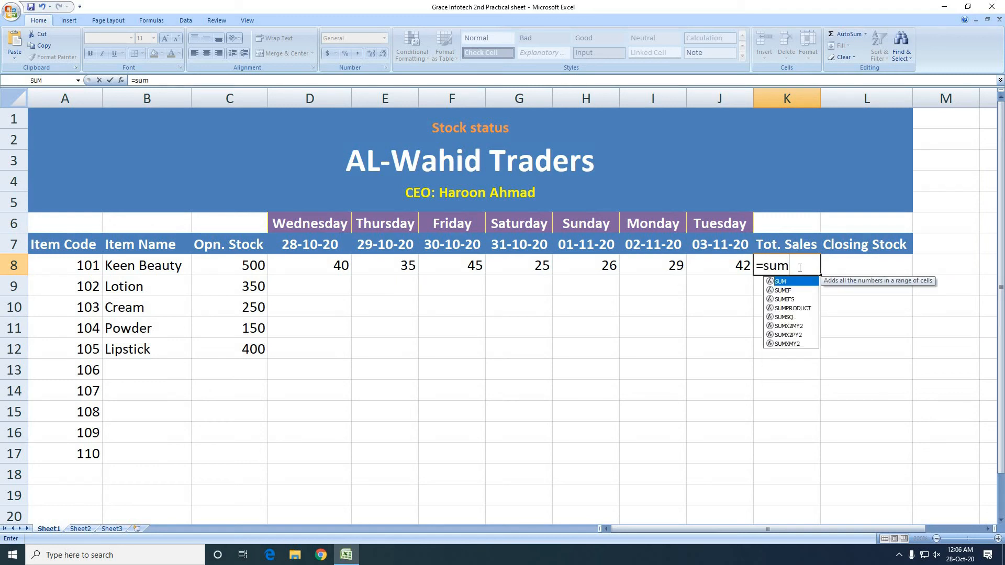
{"action": "type", "text": "("}
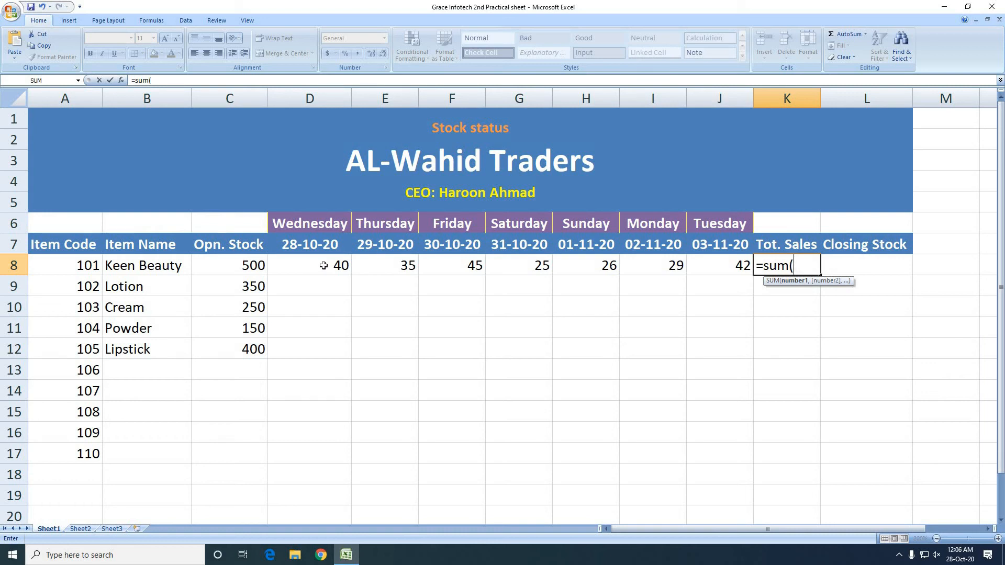
{"action": "left_click_drag", "start_coordinate": [323, 266], "coordinate": [715, 269]}
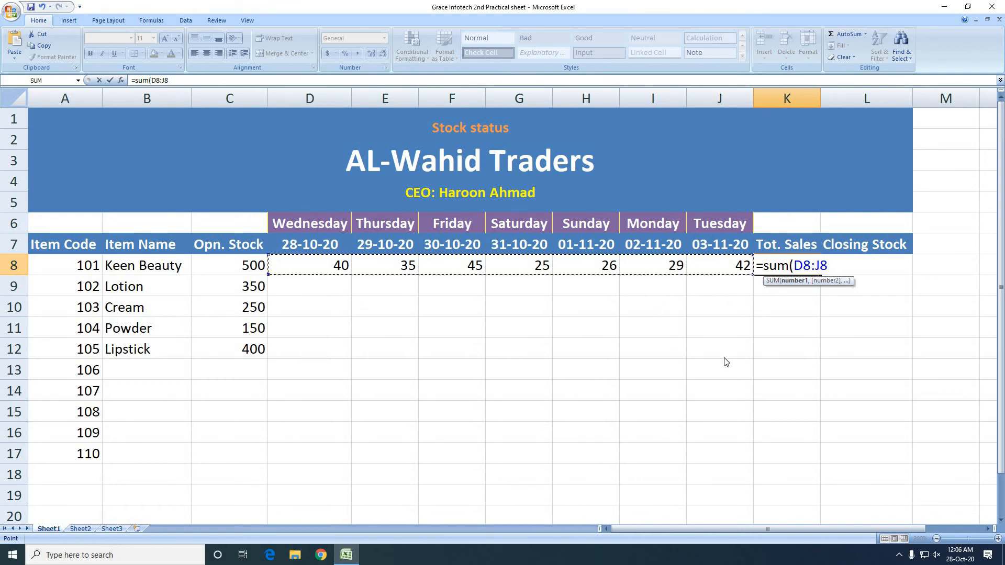
{"action": "type", "text": ")"}
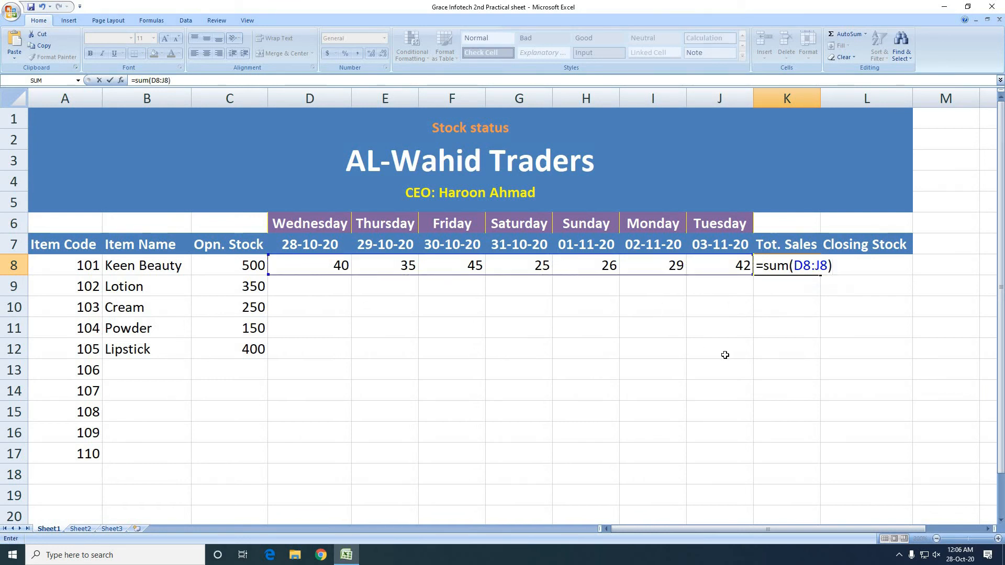
{"action": "key", "text": "Return"}
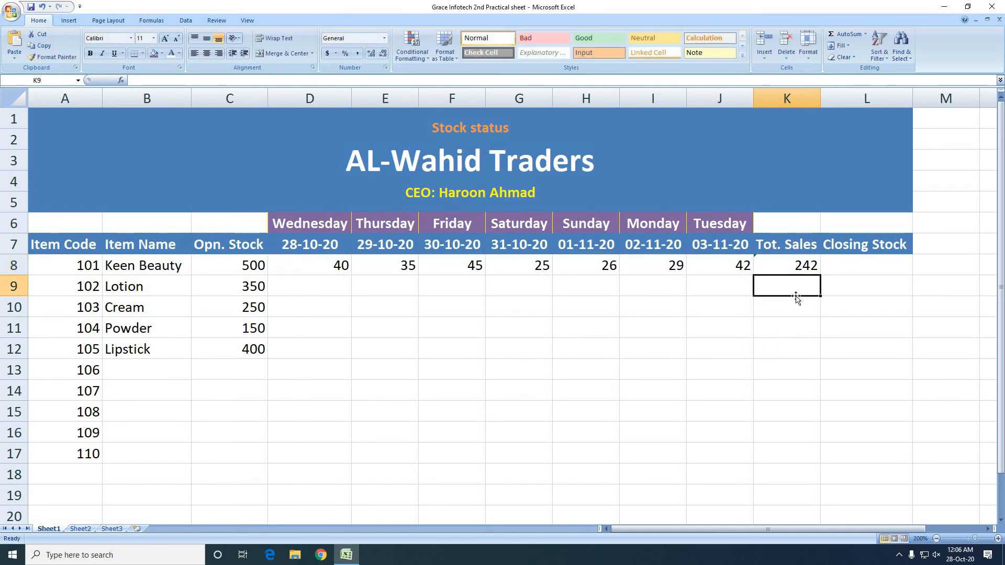
{"action": "left_click", "coordinate": [797, 266]}
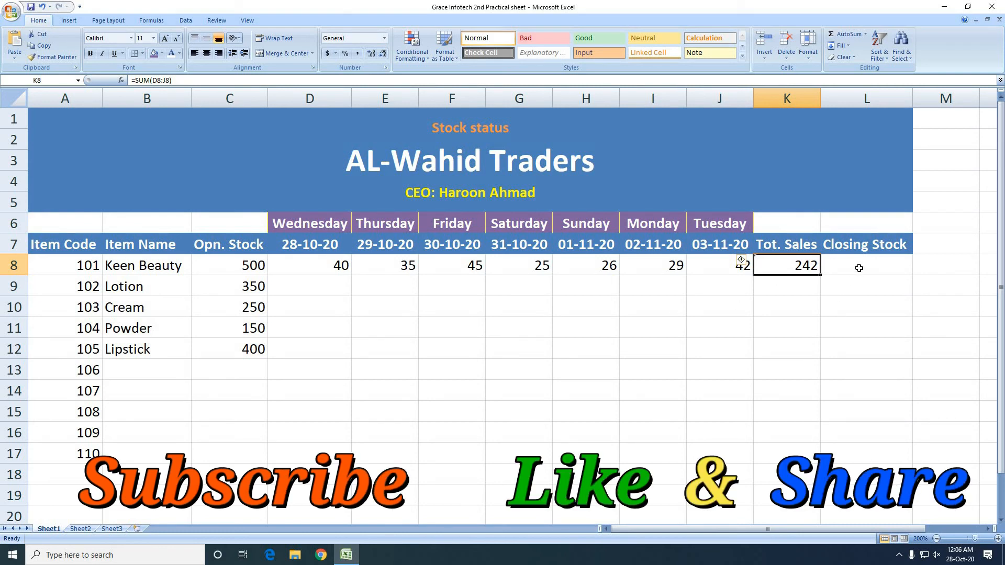
Calculate the closing stock of Keen Beauty in L8 with the formula =C8-K8
{"action": "left_click", "coordinate": [893, 267]}
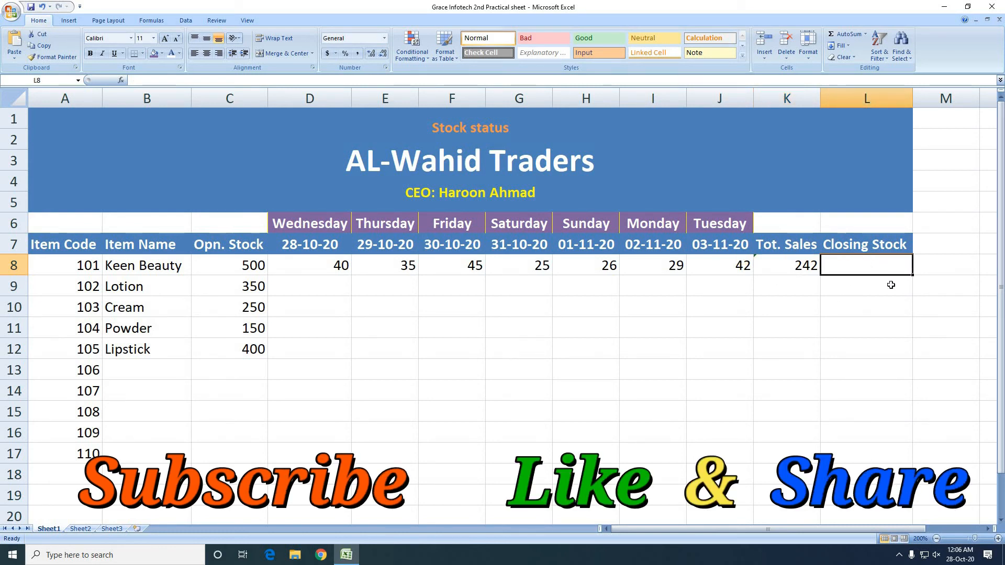
{"action": "type", "text": "="}
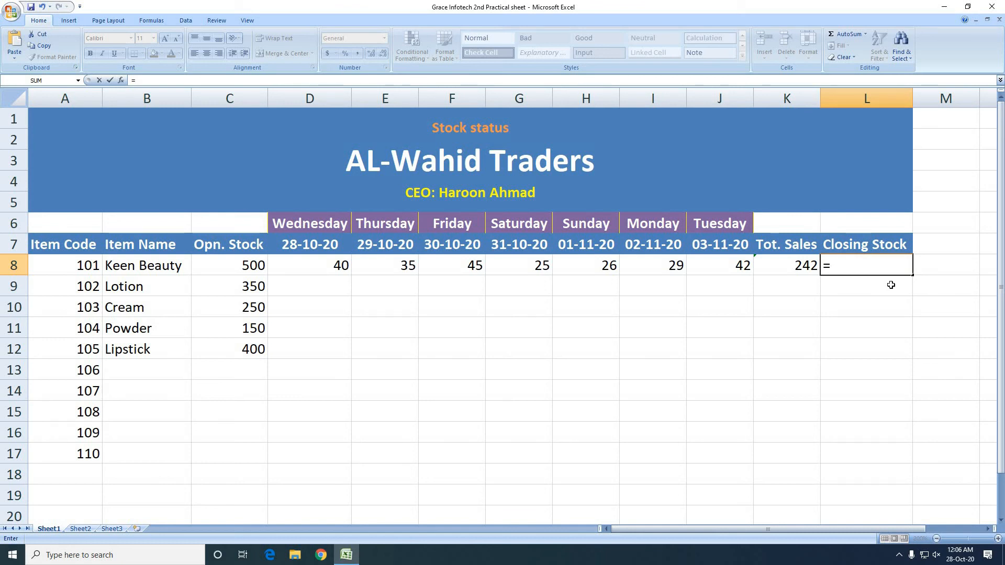
{"action": "left_click", "coordinate": [245, 268]}
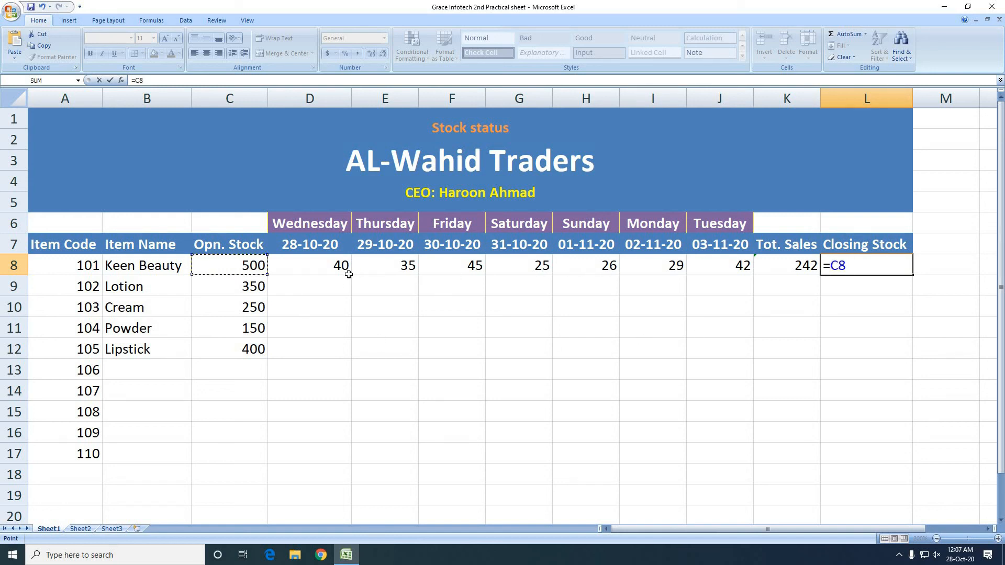
{"action": "type", "text": "-"}
{"action": "left_click", "coordinate": [800, 267]}
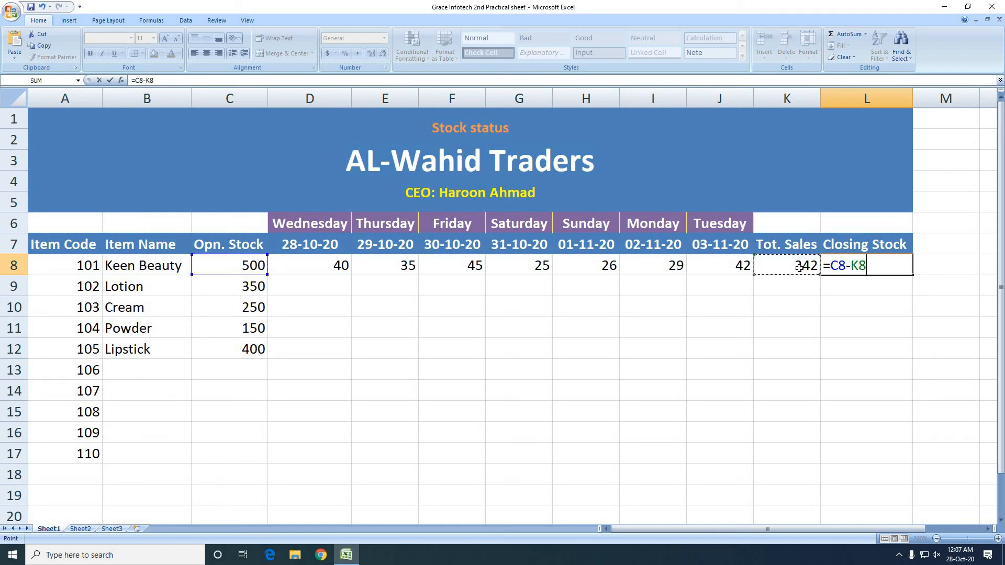
{"action": "key", "text": "Return"}
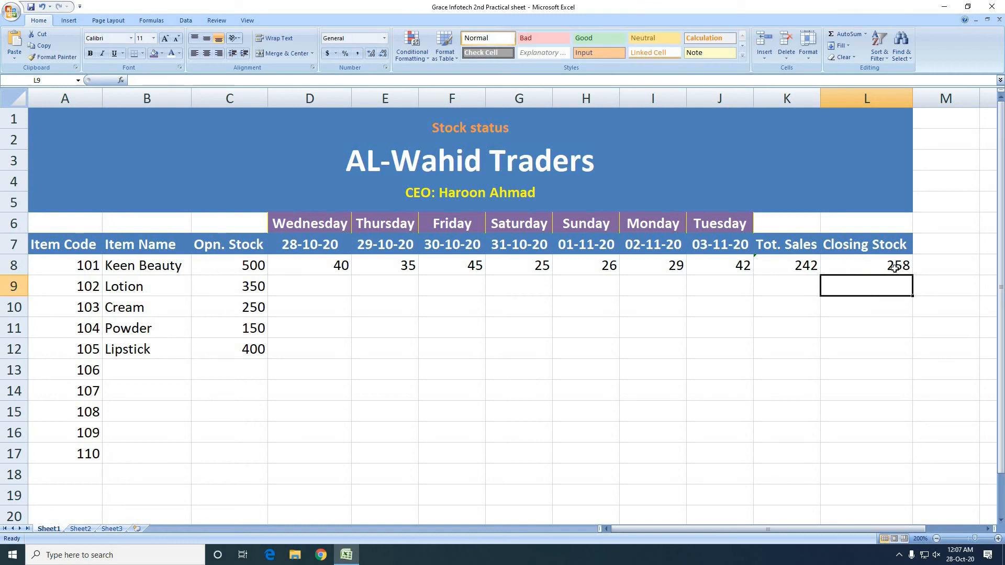
Copy the closing stock formula in L8 down to L17 and the total sales formula in K8 down to K17
{"action": "left_click", "coordinate": [893, 268]}
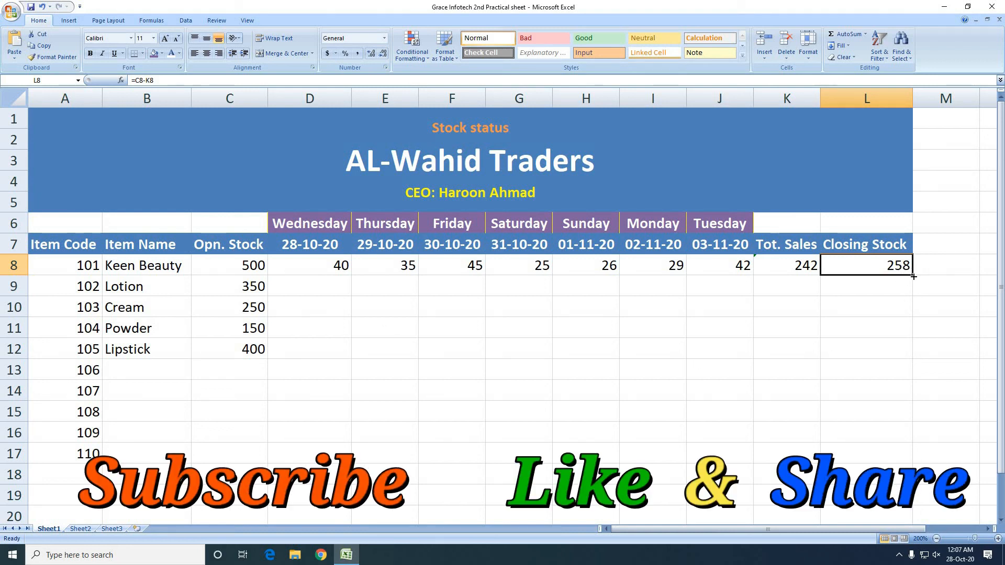
{"action": "left_click_drag", "start_coordinate": [914, 276], "coordinate": [914, 462]}
{"action": "left_click", "coordinate": [818, 276]}
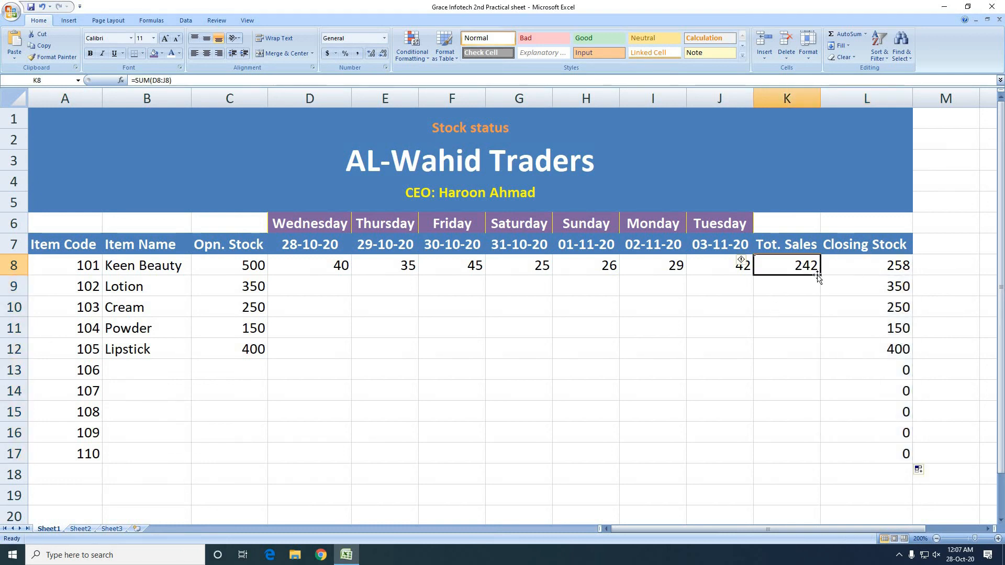
{"action": "left_click_drag", "start_coordinate": [818, 276], "coordinate": [829, 466]}
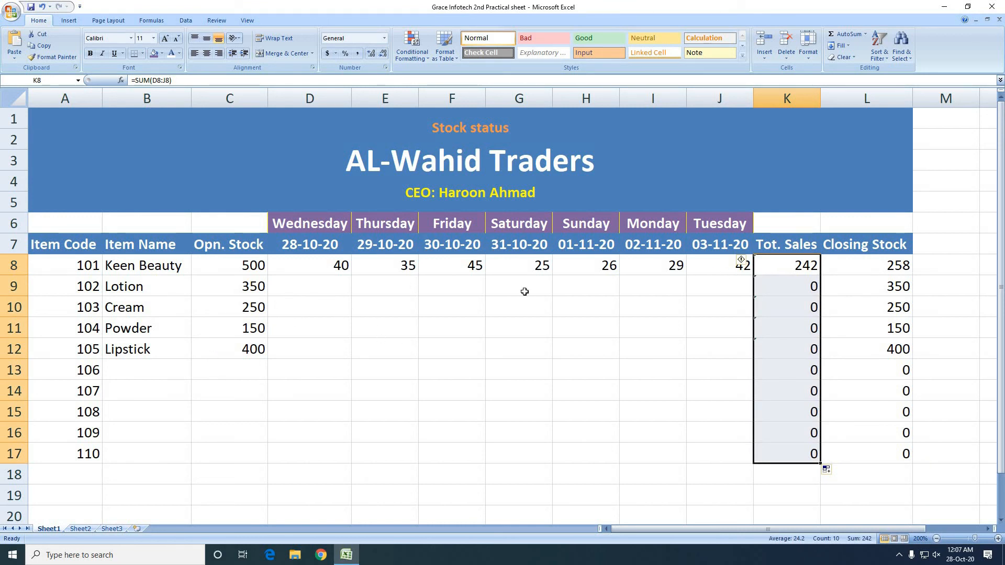
{"action": "left_click", "coordinate": [860, 291]}
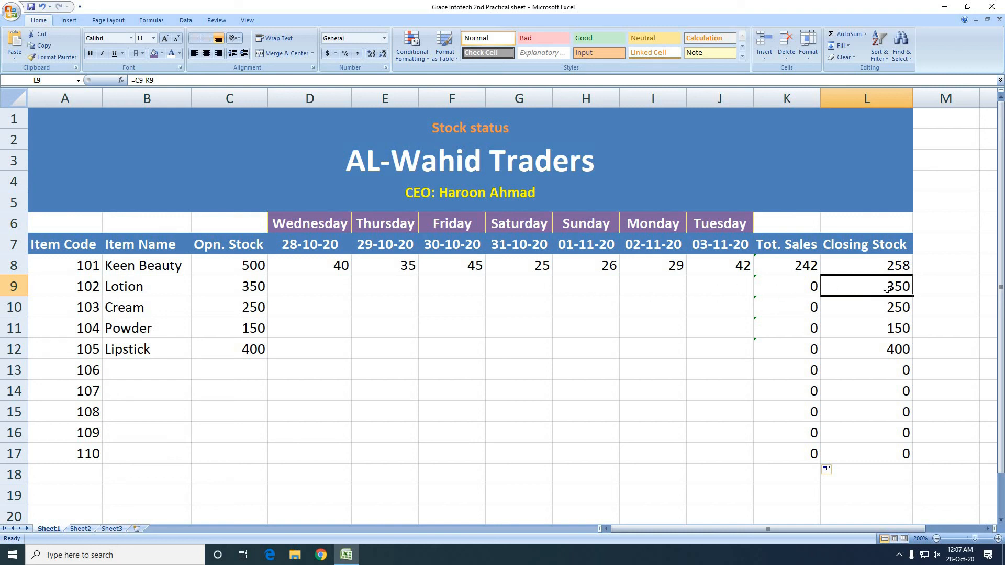
{"action": "left_click", "coordinate": [315, 291]}
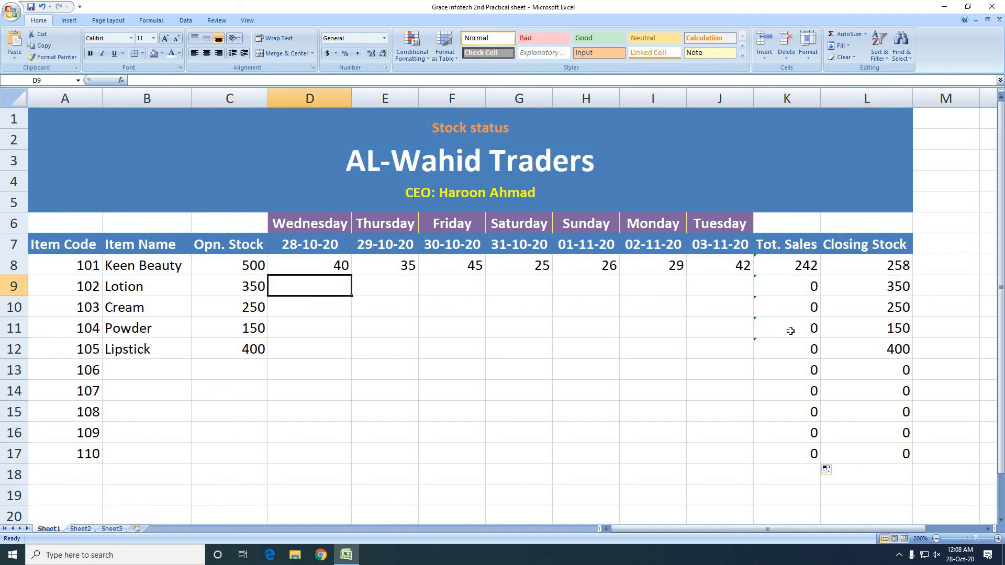
{"action": "left_click", "coordinate": [802, 287]}
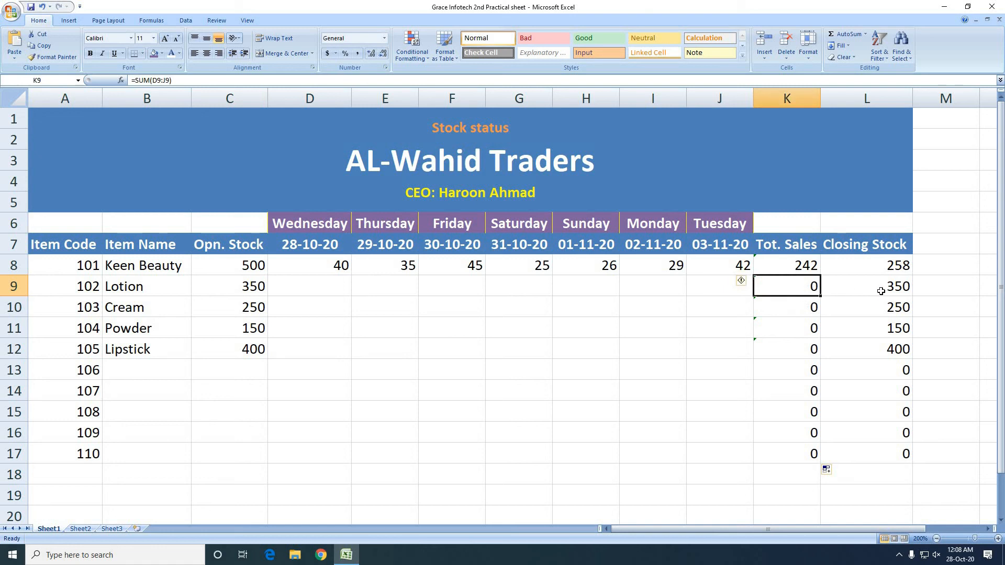
Enter the daily sales of Lotion as 20, 25, 30, 35, 40, 42 and 48 in D9:J9
{"action": "left_click", "coordinate": [322, 290]}
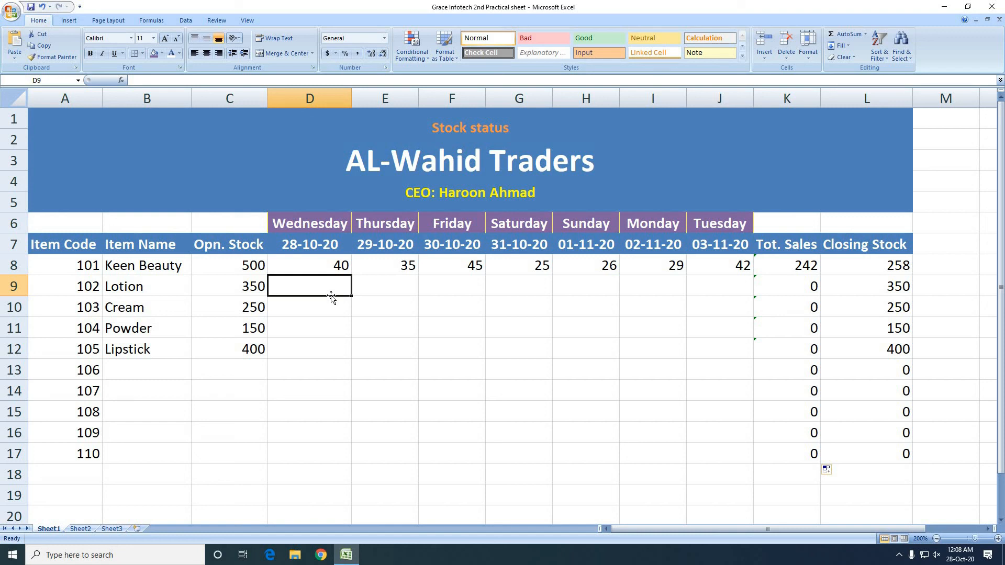
{"action": "type", "text": "20"}
{"action": "key", "text": "Tab"}
{"action": "type", "text": "25"}
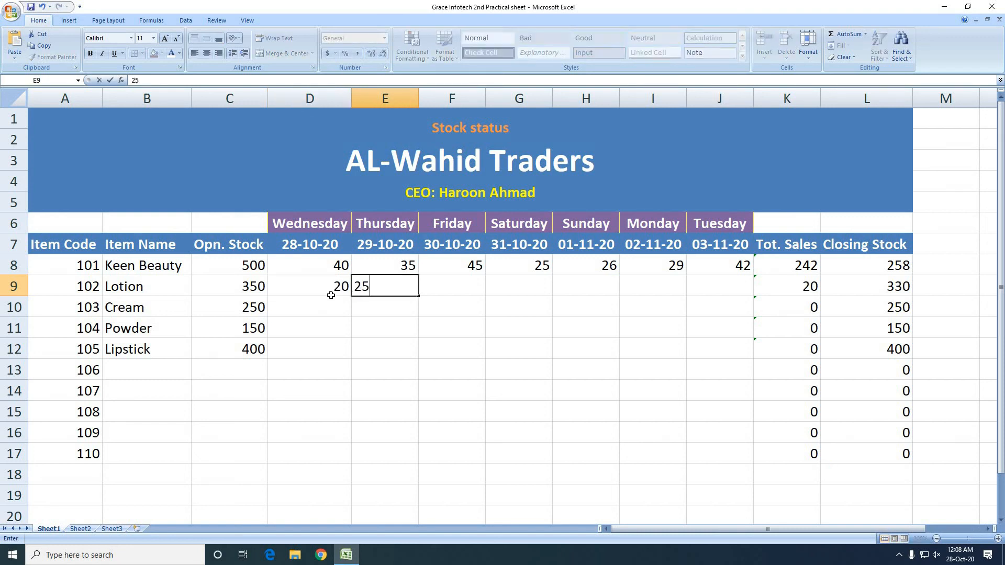
{"action": "key", "text": "Tab"}
{"action": "type", "text": "30"}
{"action": "key", "text": "Tab"}
{"action": "type", "text": "35"}
{"action": "key", "text": "Tab"}
{"action": "type", "text": "40"}
{"action": "key", "text": "Tab"}
{"action": "type", "text": "42"}
{"action": "key", "text": "Tab"}
{"action": "type", "text": "48"}
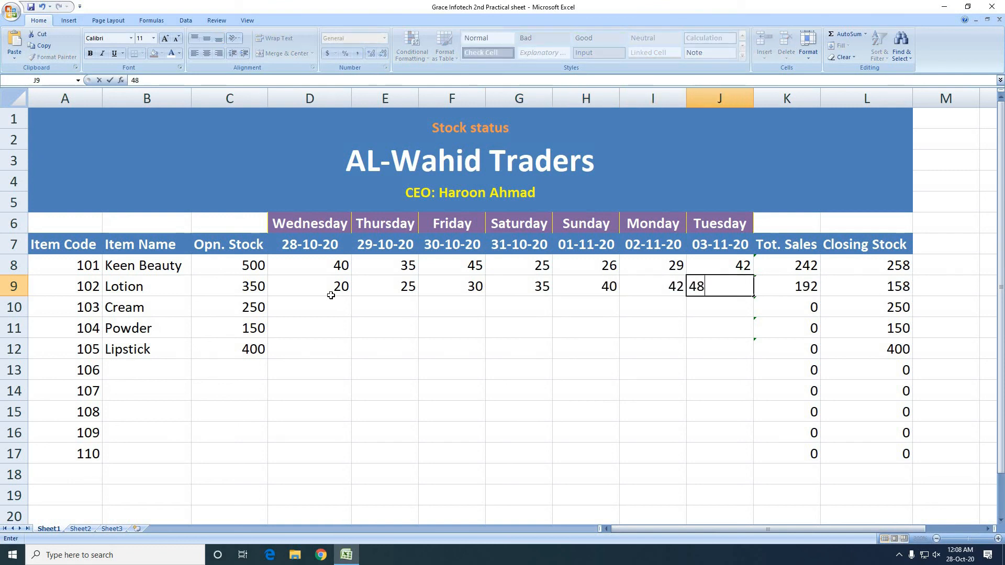
{"action": "key", "text": "Tab"}
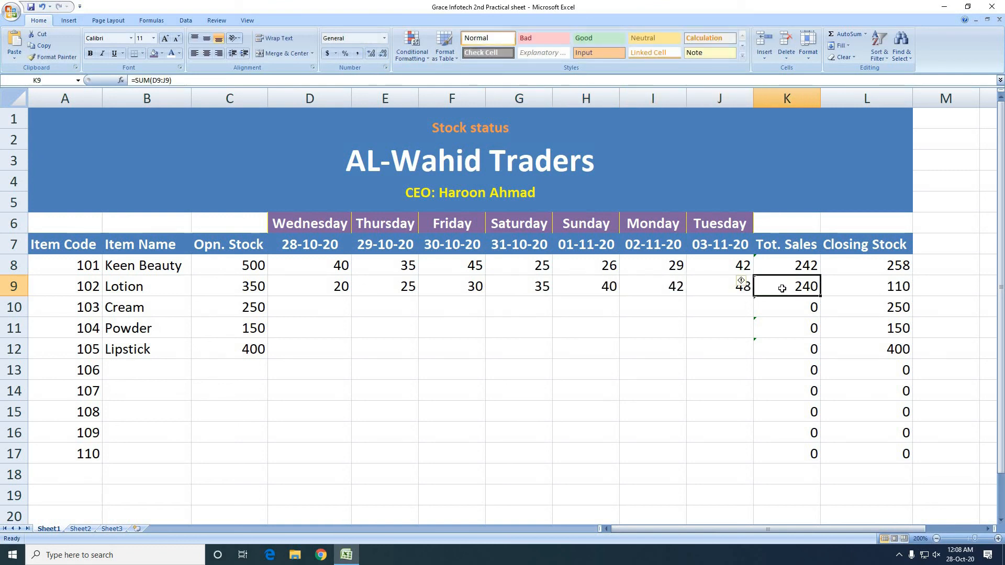
{"action": "left_click", "coordinate": [792, 320]}
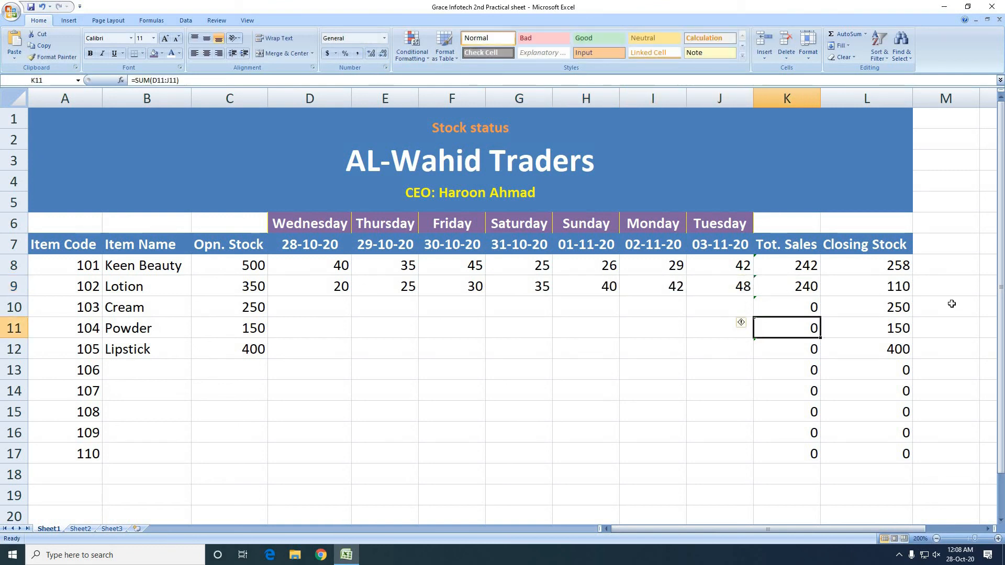
{"action": "left_click", "coordinate": [785, 291]}
{"action": "left_click", "coordinate": [891, 291]}
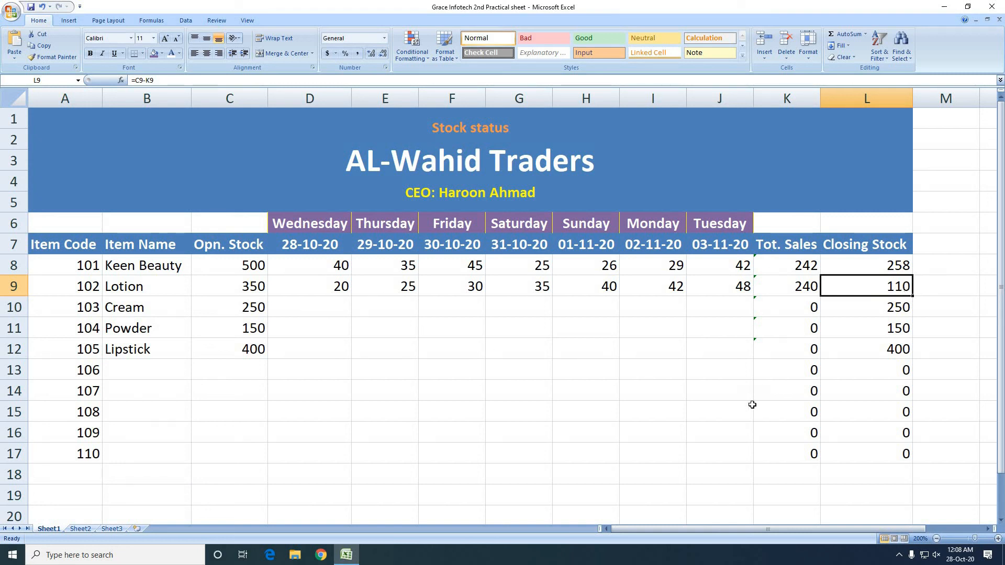
Enter the daily sales of Cream as 25, 35, 14, 48, 59, 25 and 12 in D10:J10
{"action": "left_click", "coordinate": [303, 313]}
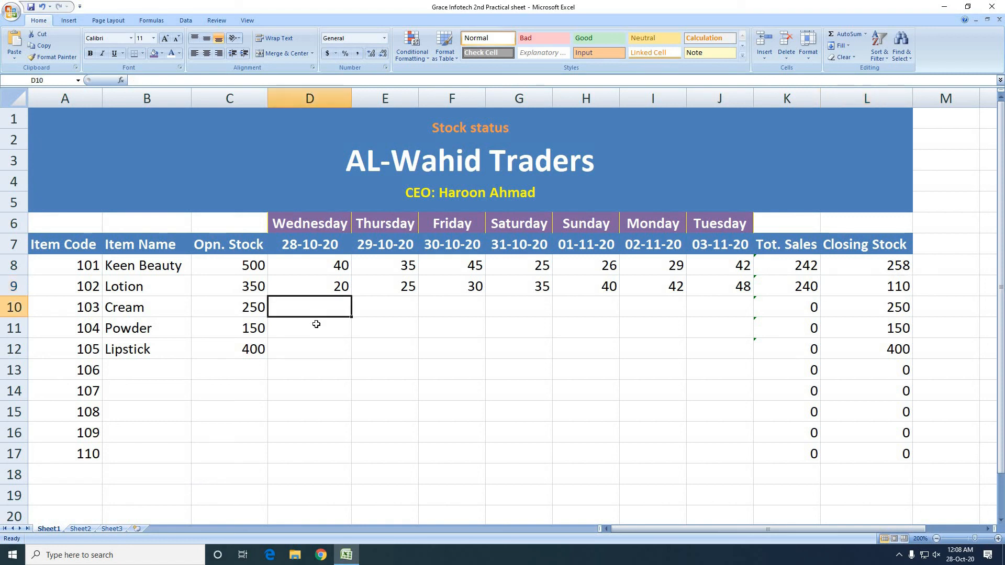
{"action": "type", "text": "25\t35\t14\t48\t59\t25\t12"}
{"action": "key", "text": "Down"}
Enter the daily sales of Powder as 15, 20, 25, 35, 15, 15 and 25 in D11:J11
{"action": "left_click", "coordinate": [316, 325]}
{"action": "type", "text": "15\t20\t25\t35\t15\t15\t25"}
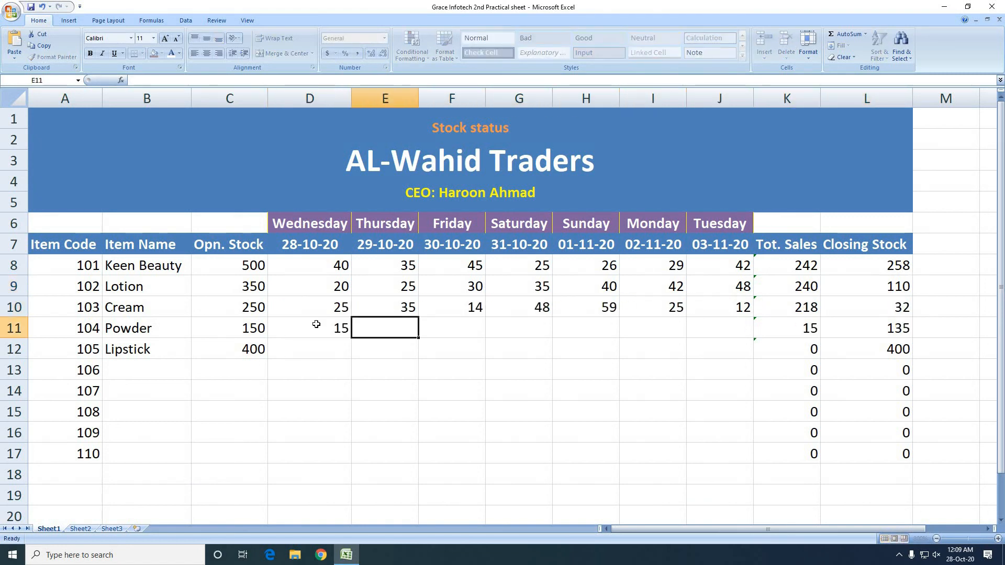
{"action": "key", "text": "Tab"}
Enter the daily sales of Lipstick as 25, 30, 45, 55, 60, 15 and 85 in D12:J12
{"action": "left_click", "coordinate": [309, 349]}
{"action": "type", "text": "25\t30\t45\t55\t60\t15\t85"}
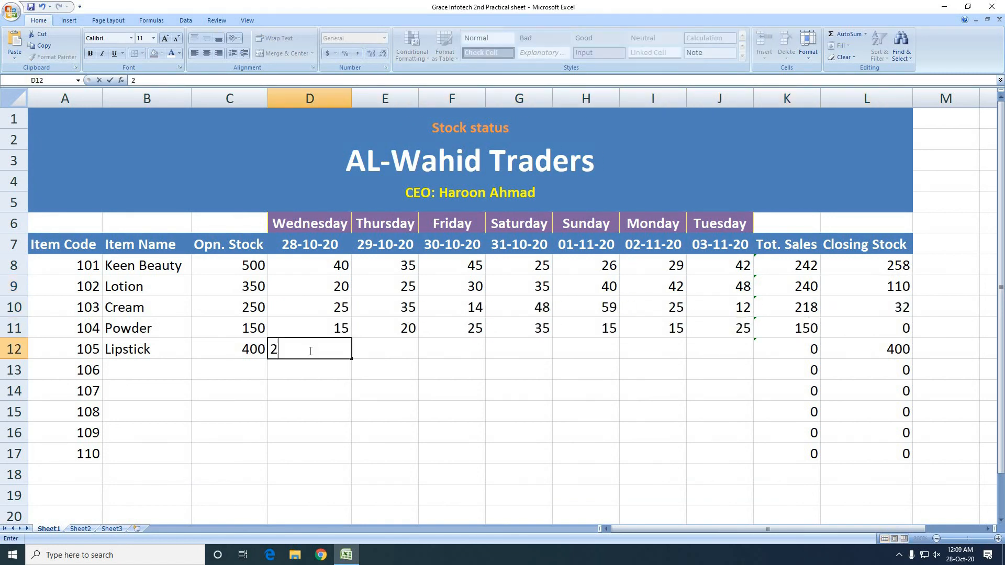
{"action": "key", "text": "Tab"}
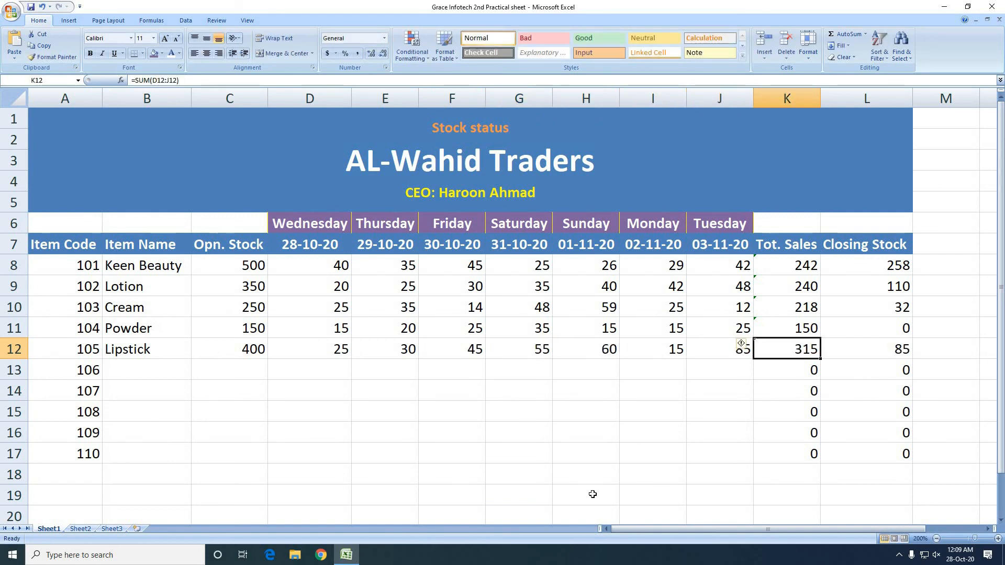